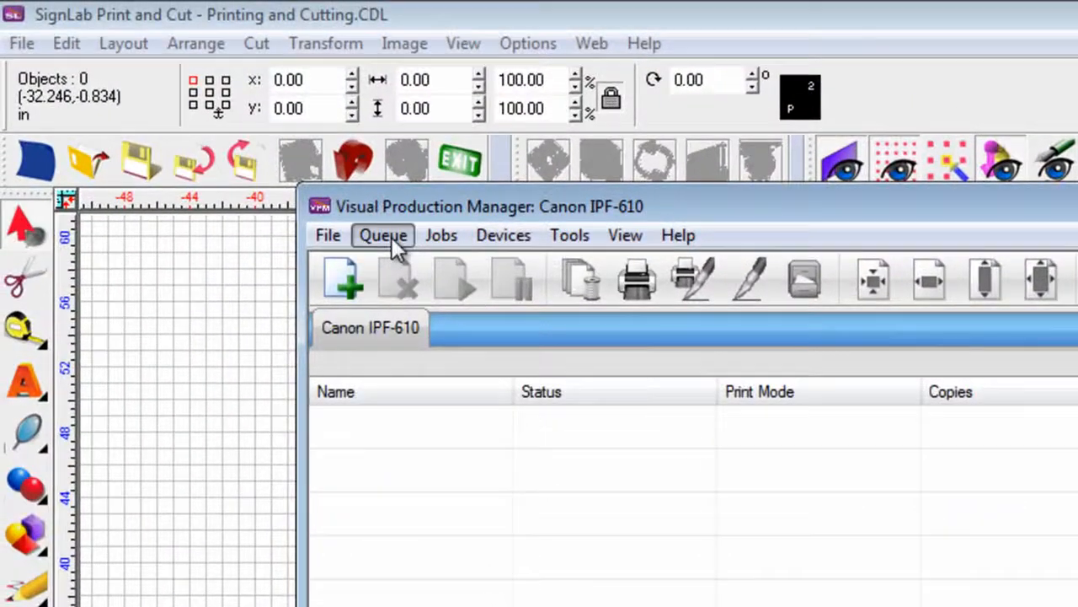
# Start a new production queue in the Queue Manager for the Canon IPF-610, using port Printer_USB-001+ and the Default print mode.
pyautogui.click(392, 237)
pyautogui.click(416, 271)
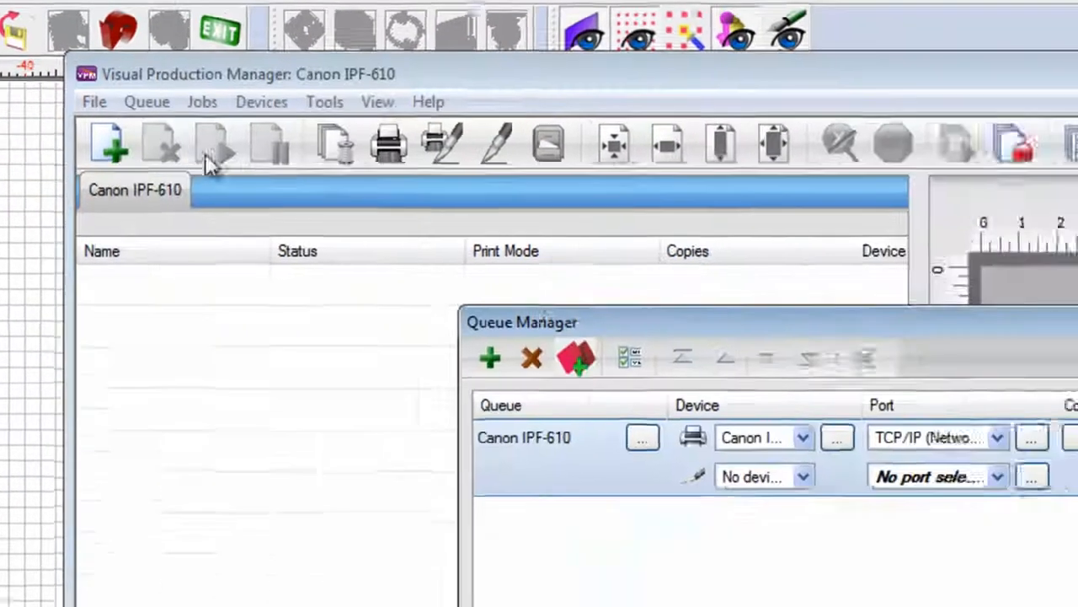
pyautogui.click(490, 358)
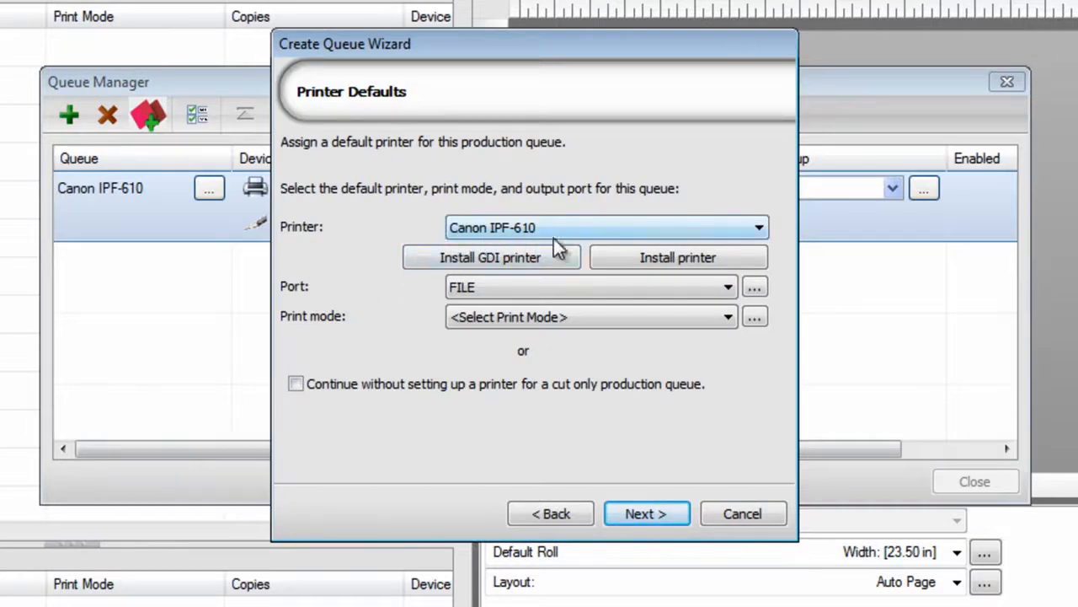
pyautogui.click(562, 288)
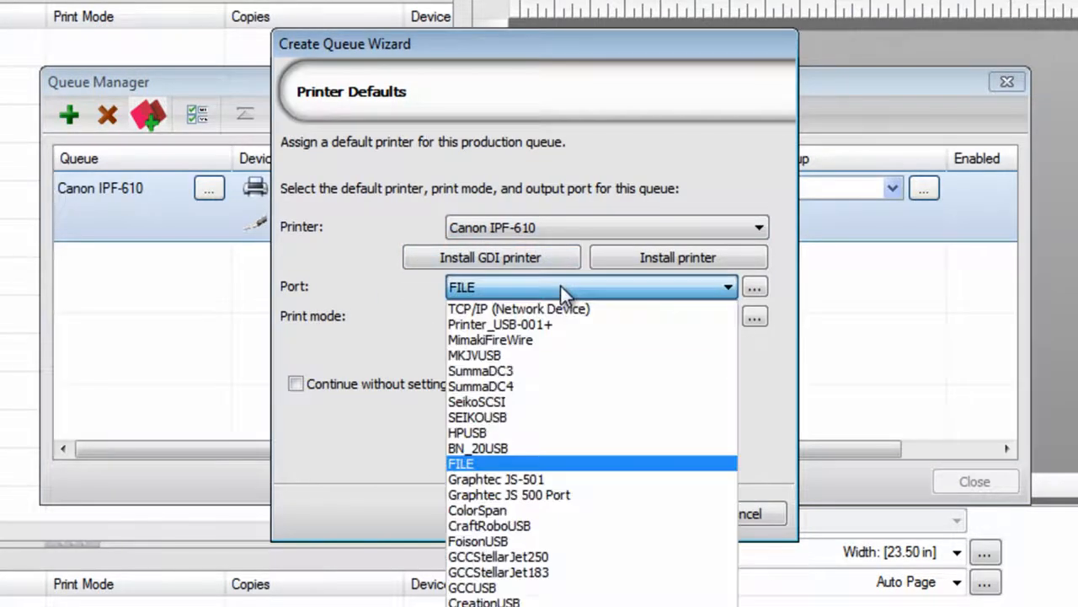
pyautogui.click(546, 325)
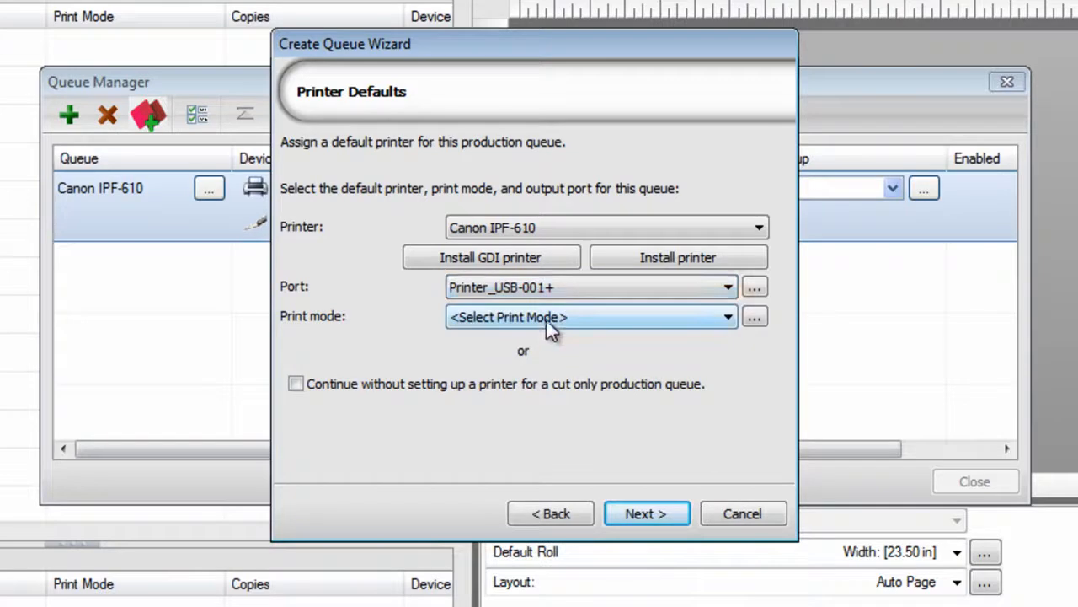
pyautogui.click(547, 319)
pyautogui.click(548, 352)
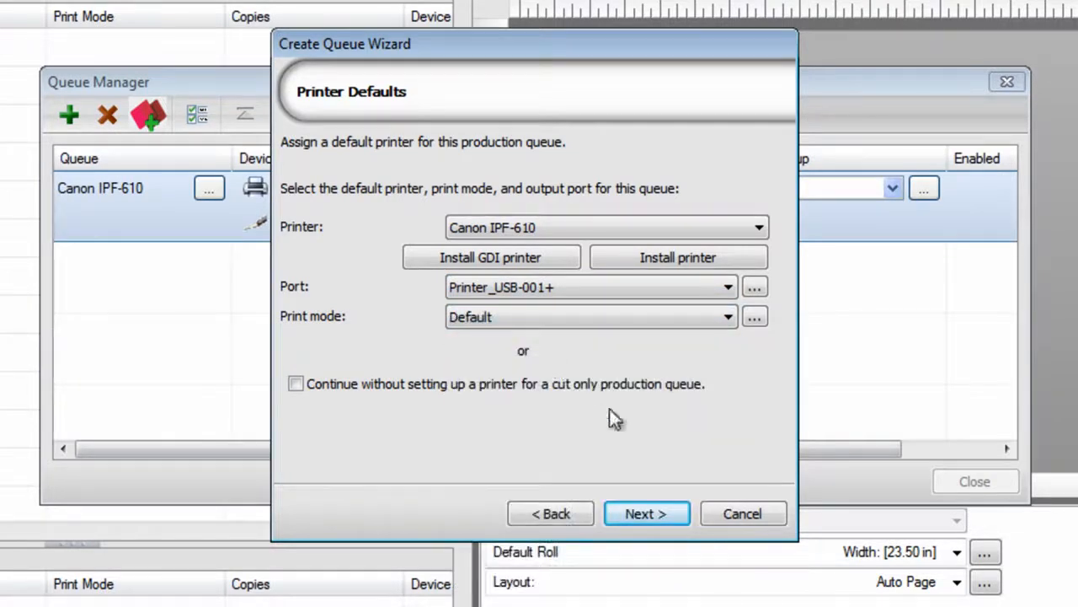
pyautogui.click(647, 513)
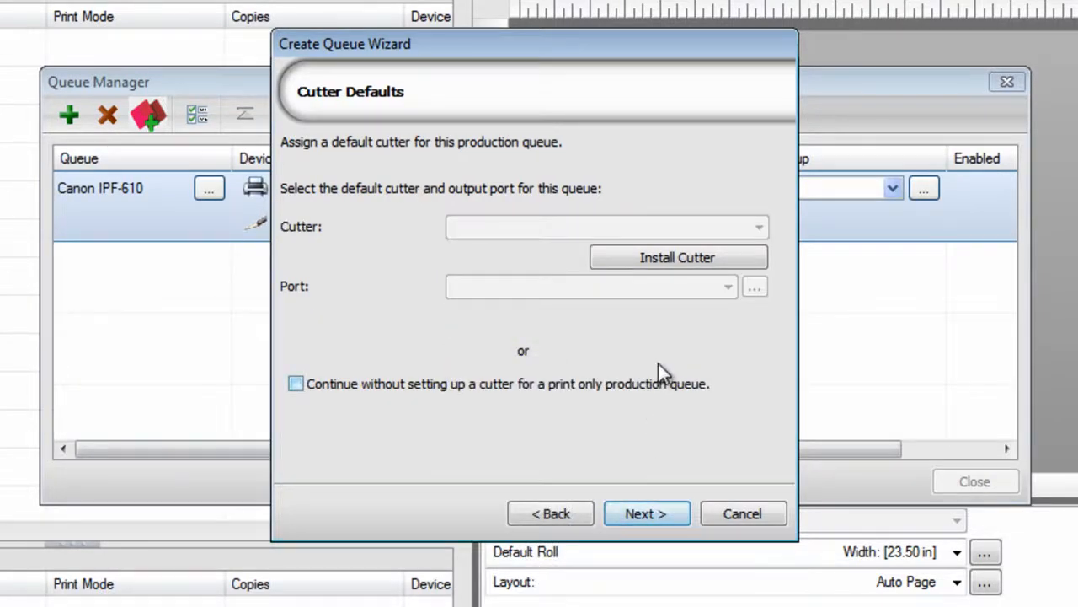
# Install the Graphtec FC8000-100 (HPGL) cutter for the queue, searching for fc8 and getting its device package from the online server.
pyautogui.click(666, 257)
pyautogui.click(453, 187)
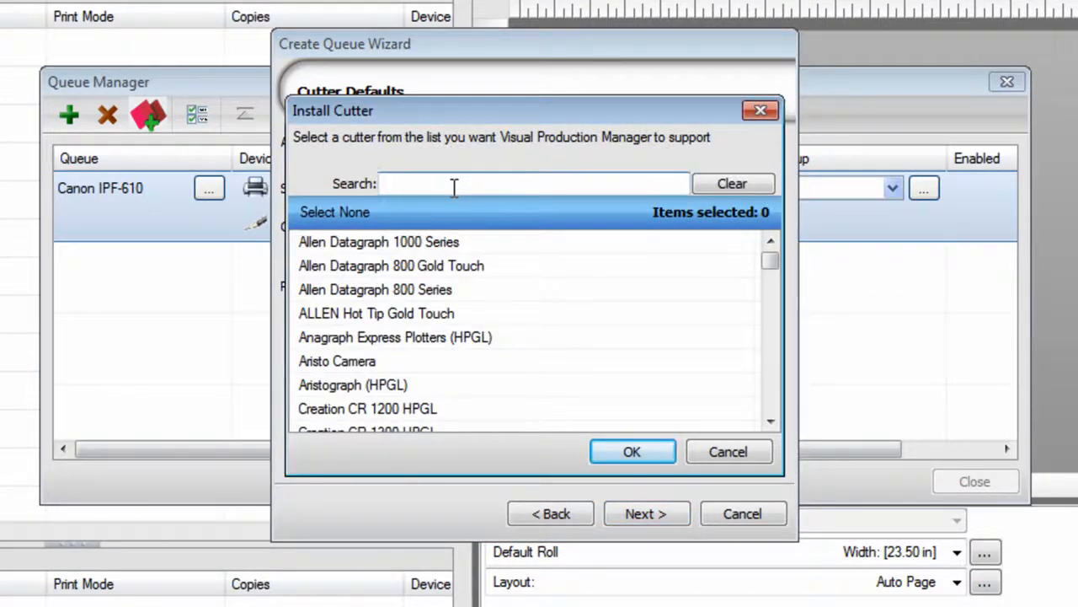
pyautogui.write('fc8')
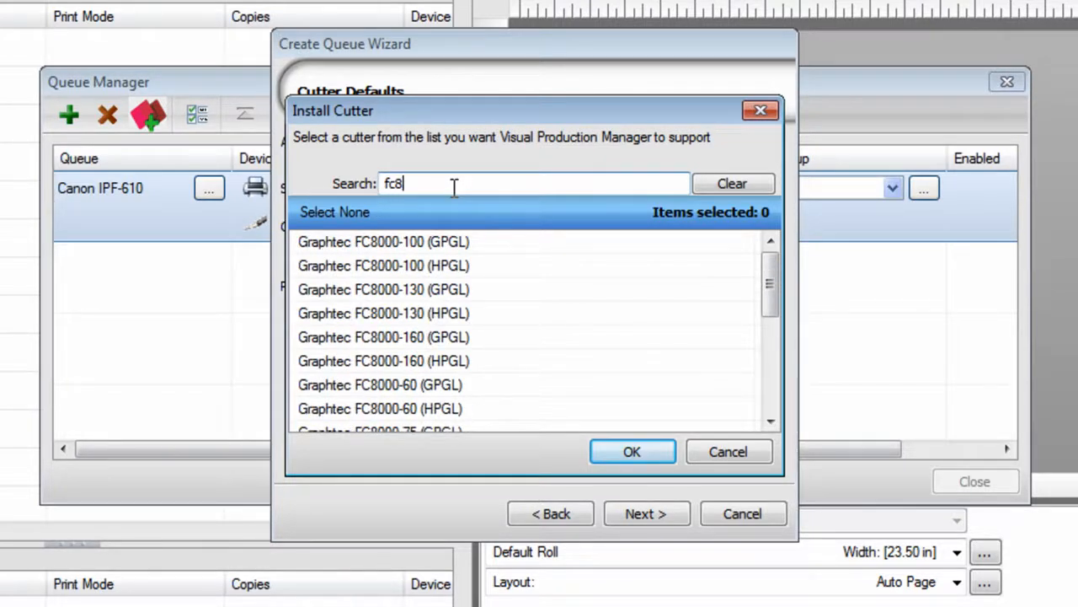
pyautogui.click(303, 268)
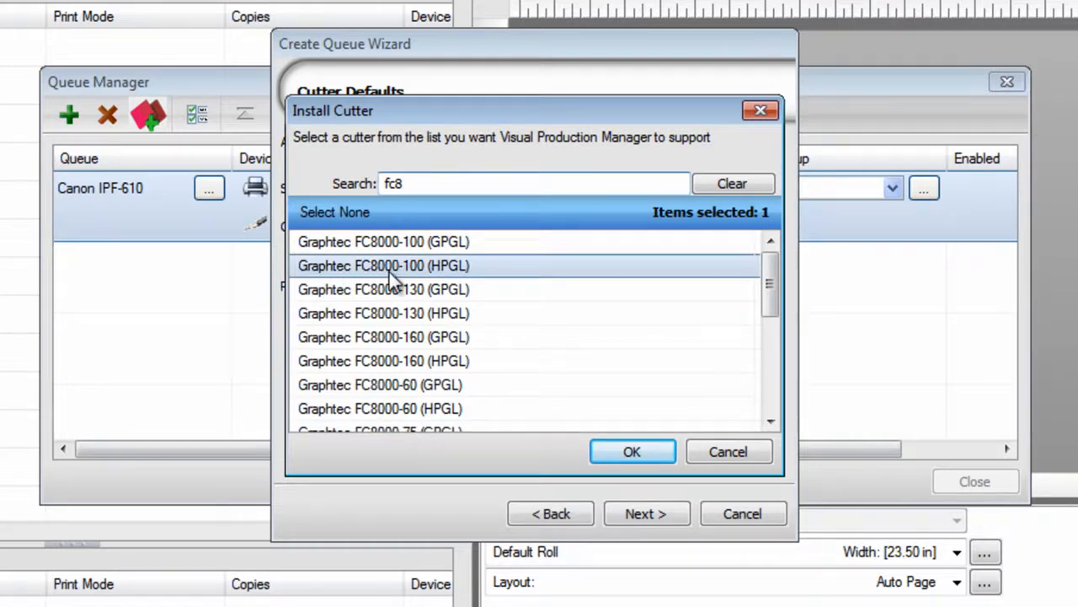
pyautogui.click(630, 450)
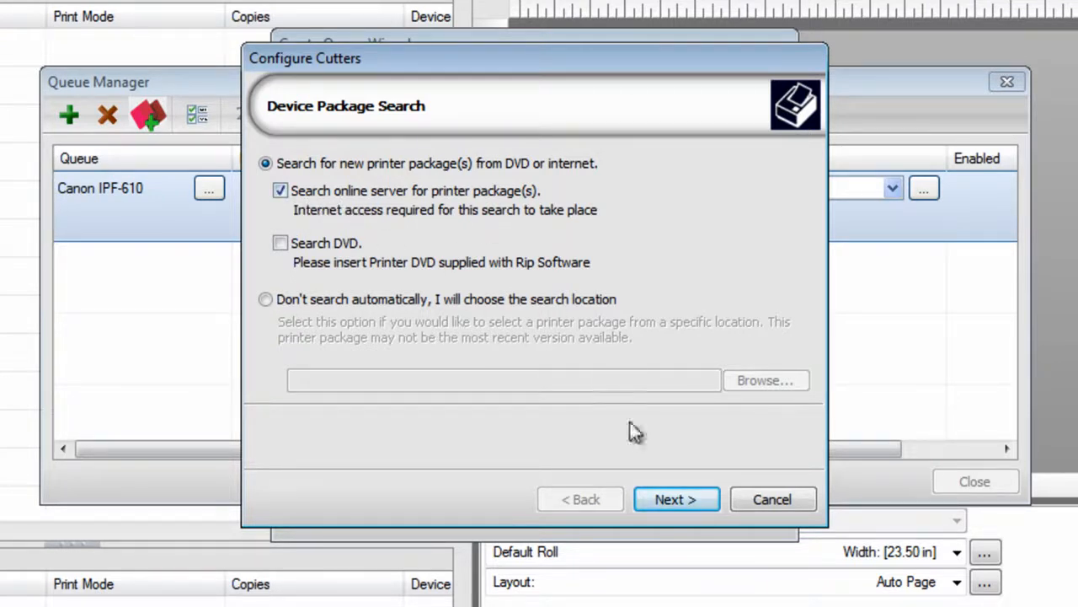
pyautogui.click(685, 500)
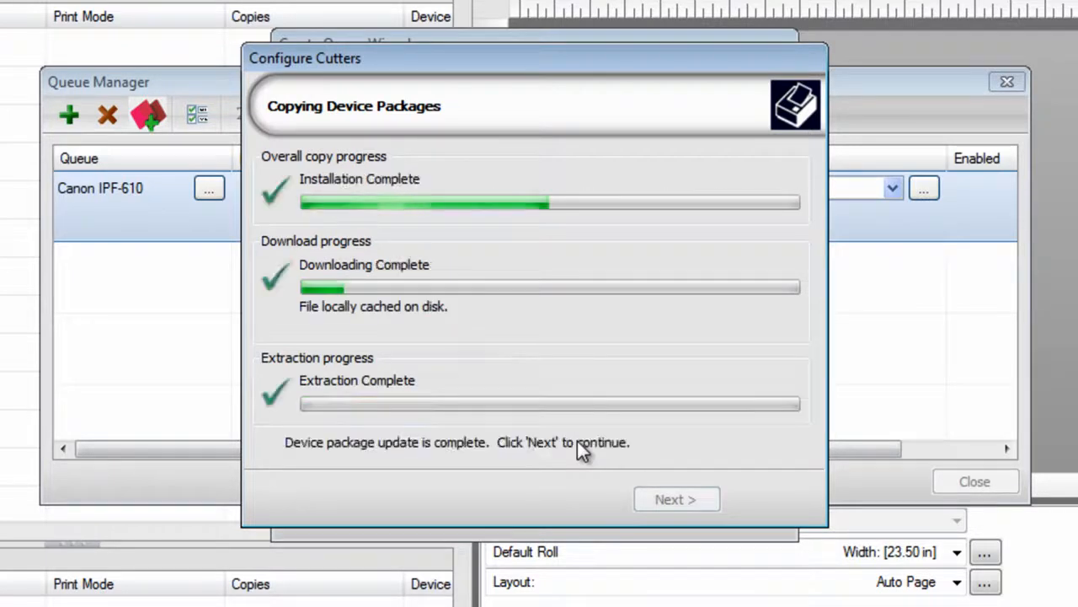
pyautogui.click(663, 501)
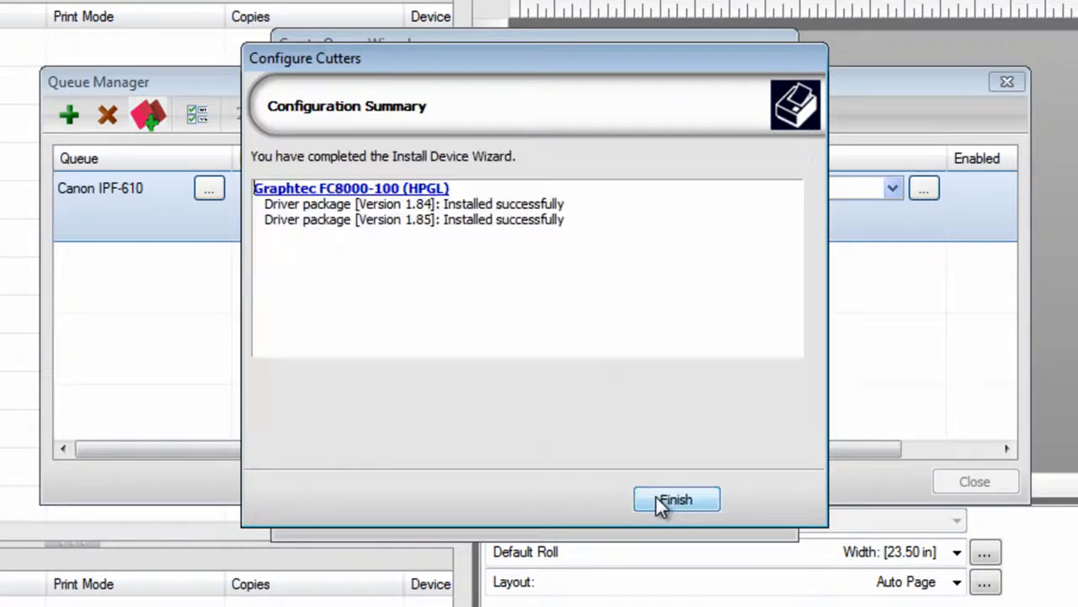
pyautogui.click(674, 499)
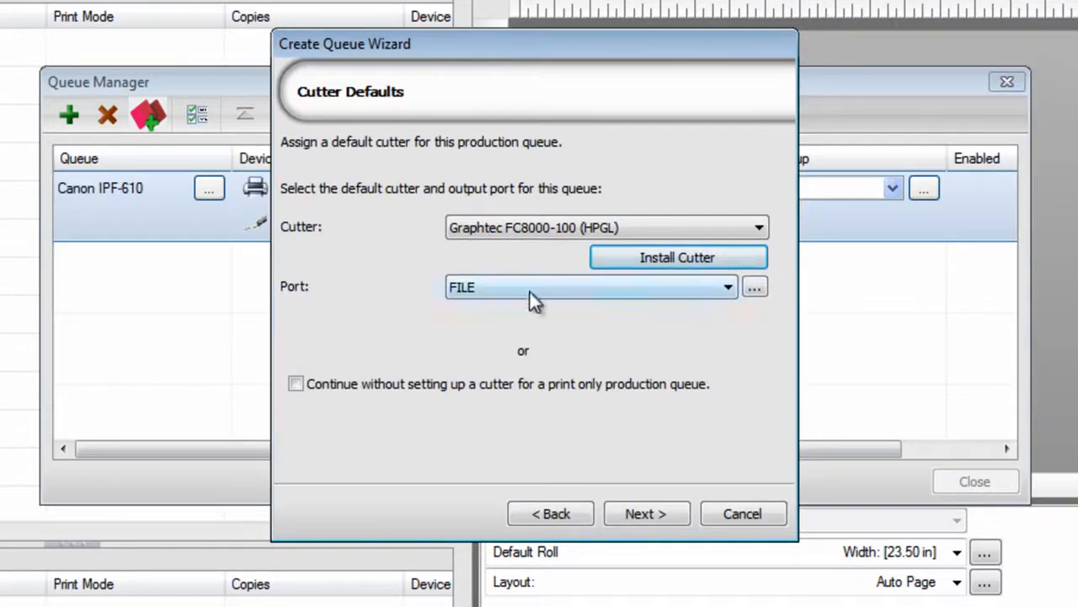
# Assign COM1: (Communications Port) as the default cutter's output port and continue the queue setup.
pyautogui.click(530, 290)
pyautogui.click(530, 309)
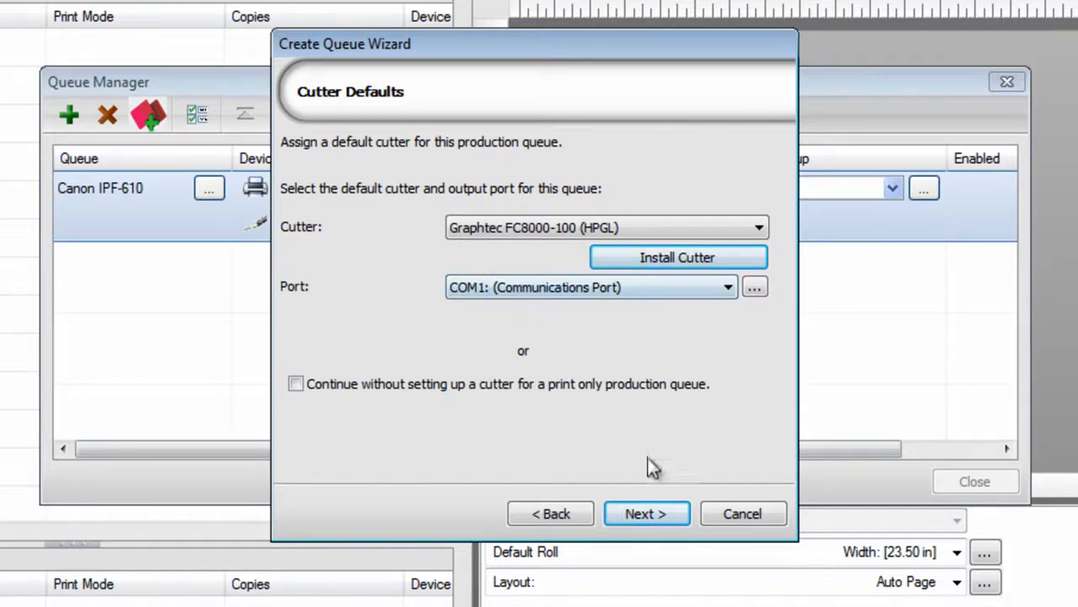
pyautogui.click(646, 511)
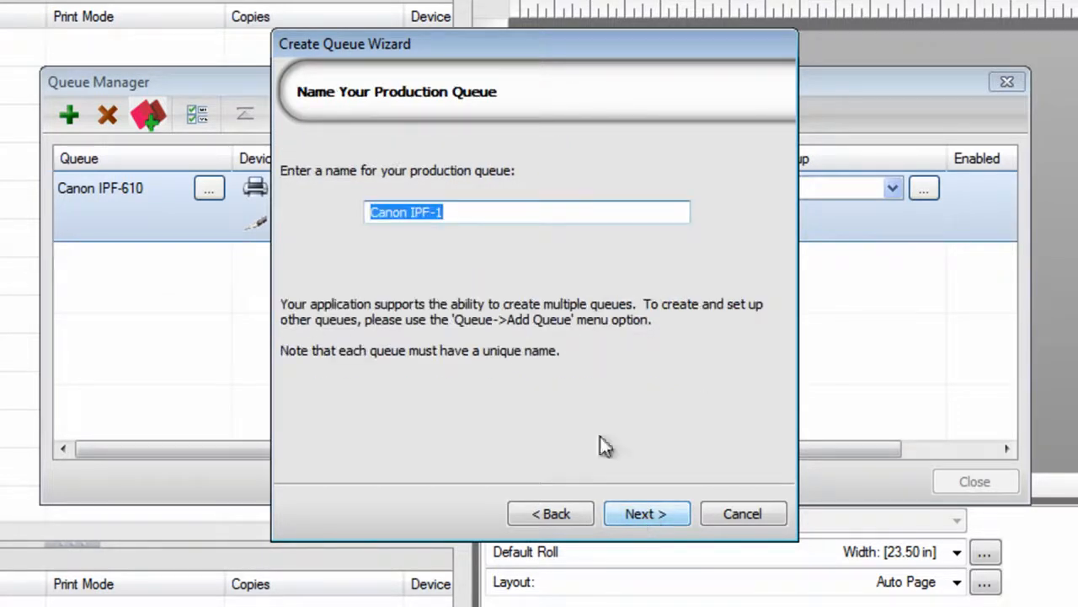
# Name the production queue "Canon - Graphtec".
pyautogui.click(466, 211)
pyautogui.moveTo(467, 211); pyautogui.dragTo(408, 215)
pyautogui.press('BackSpace')
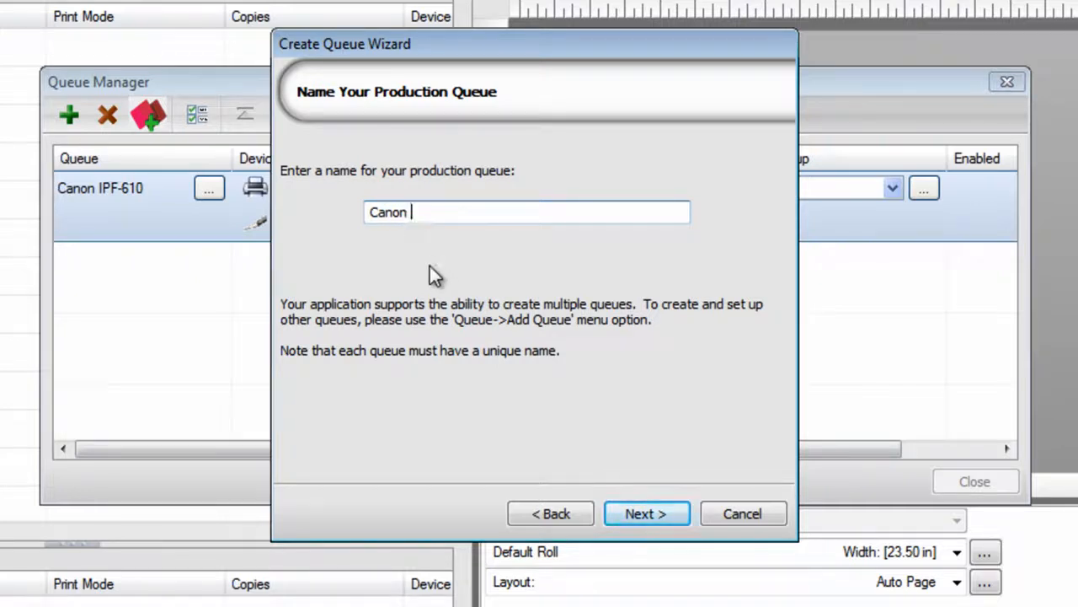
pyautogui.write('- Graphtec')
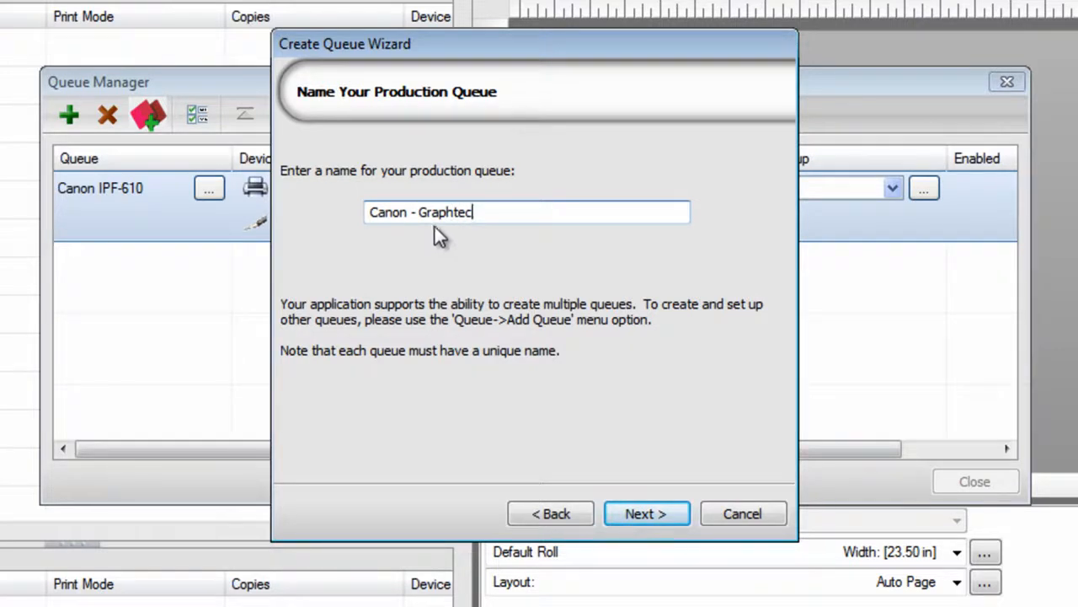
pyautogui.click(637, 516)
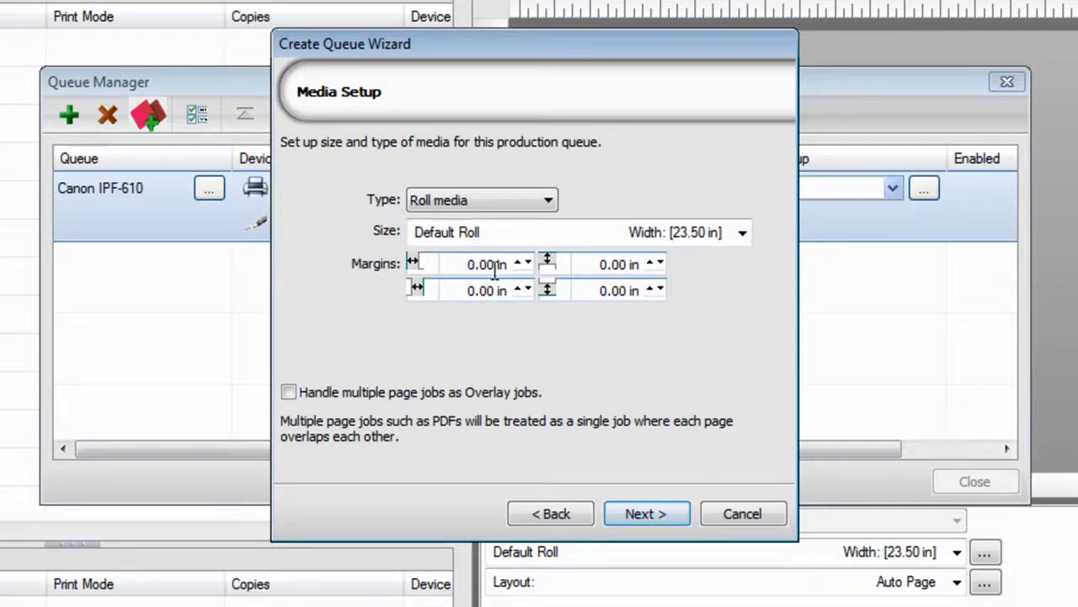
# Accept the default roll media setup and set the registration system to Graphtec Type 1.
pyautogui.click(642, 515)
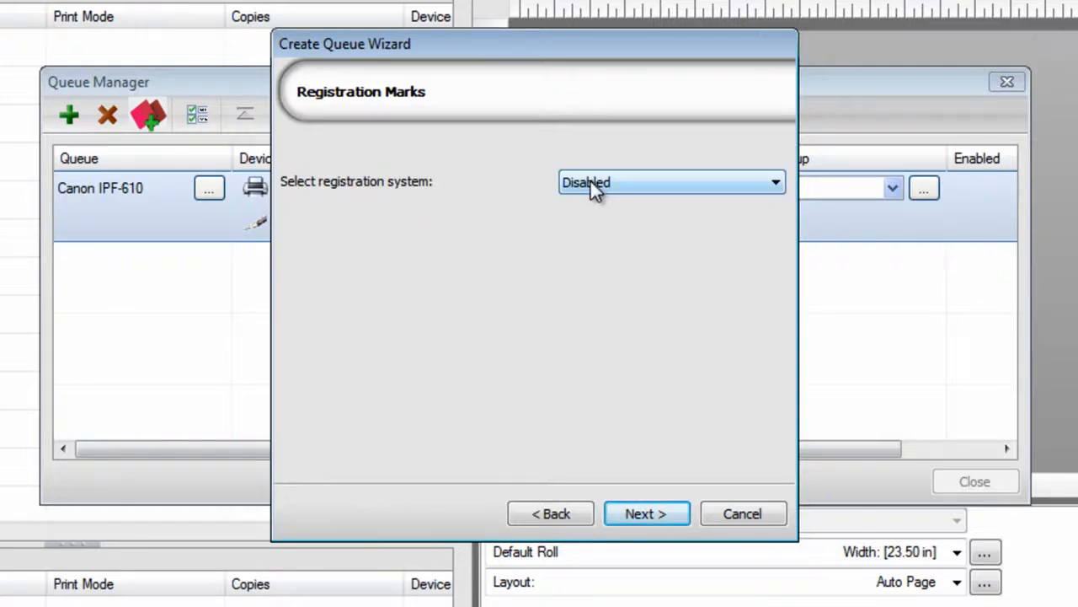
pyautogui.click(622, 184)
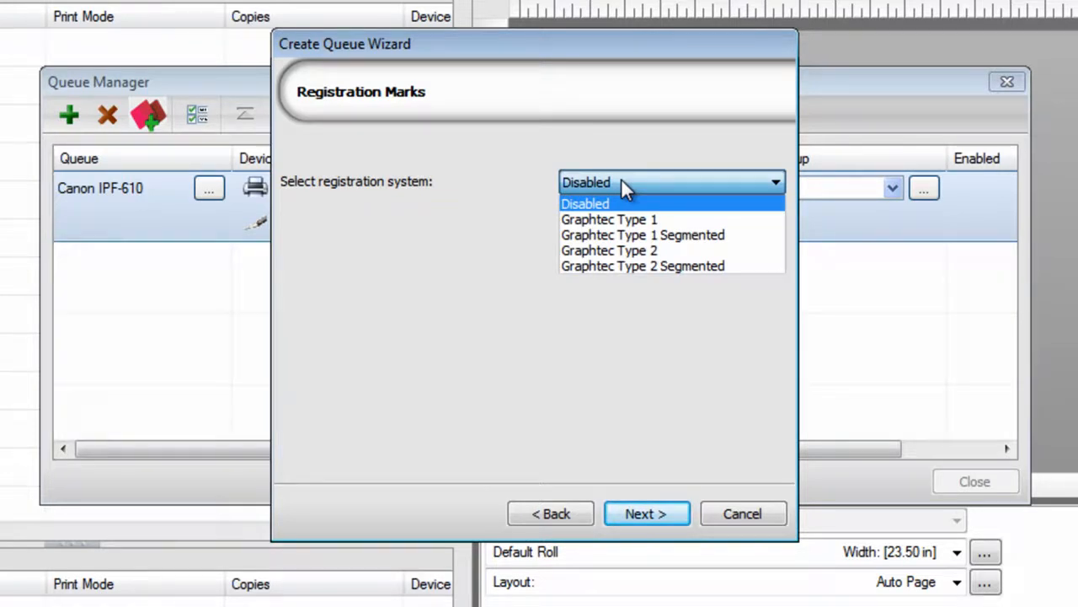
pyautogui.click(645, 220)
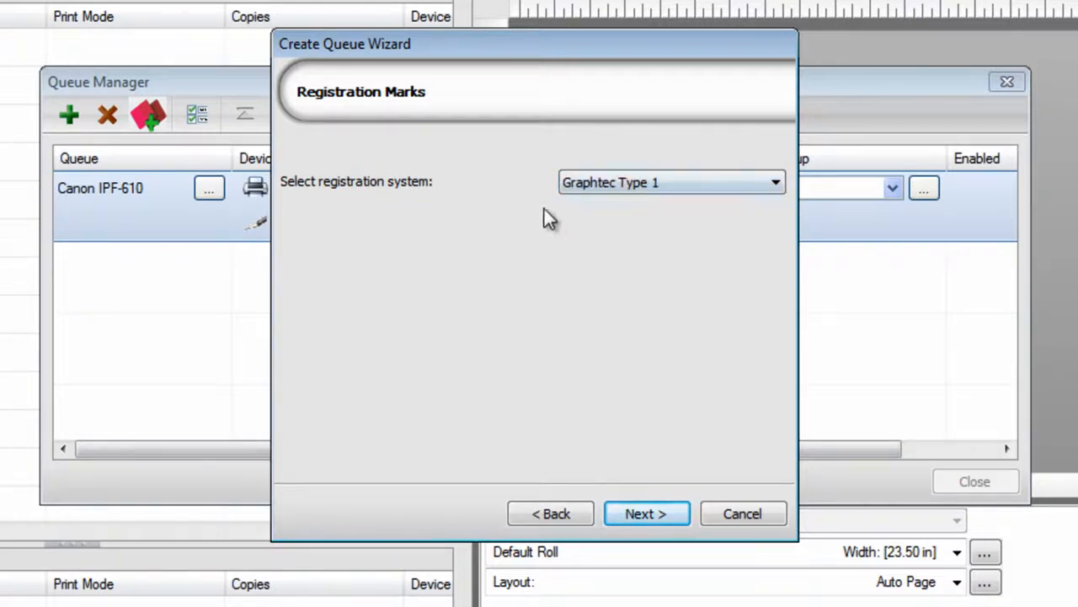
pyautogui.click(646, 513)
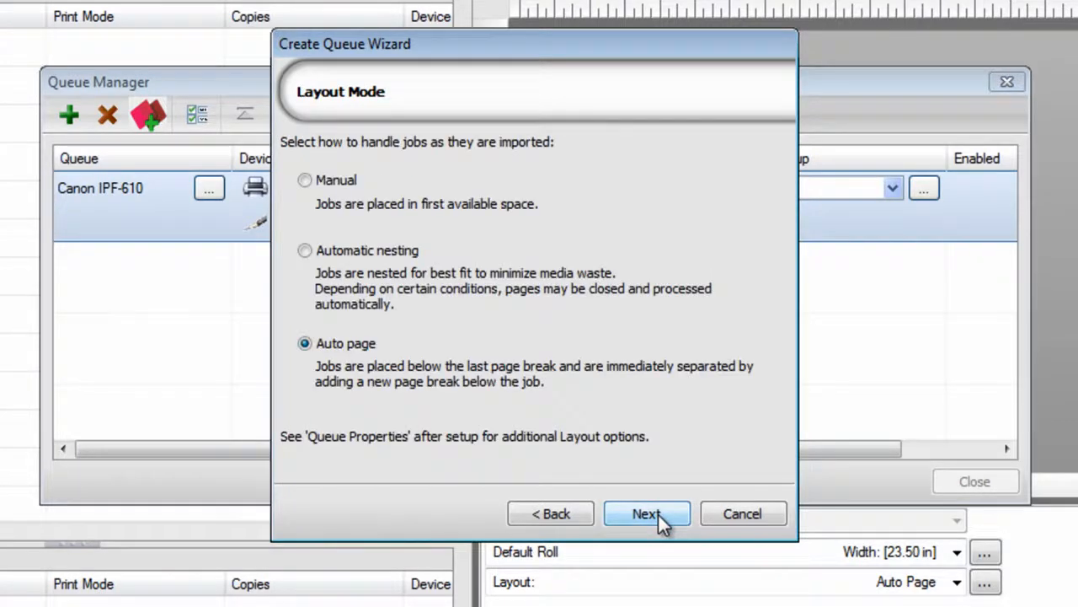
# Finish the queue with Auto page layout and Hold scheduling for print and cut jobs, and close the Queue Manager.
pyautogui.click(658, 512)
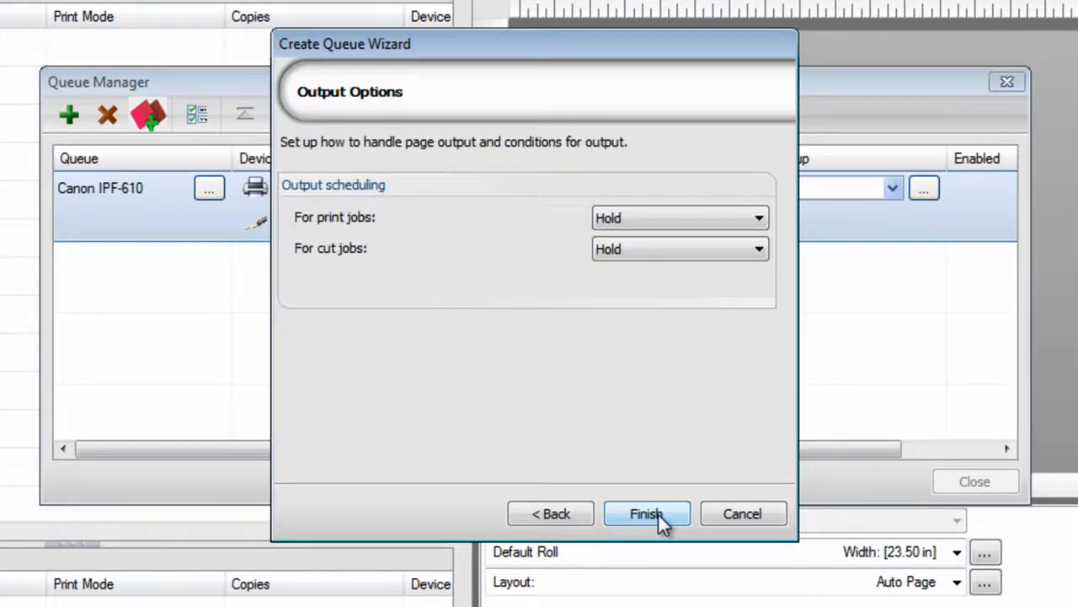
pyautogui.click(657, 512)
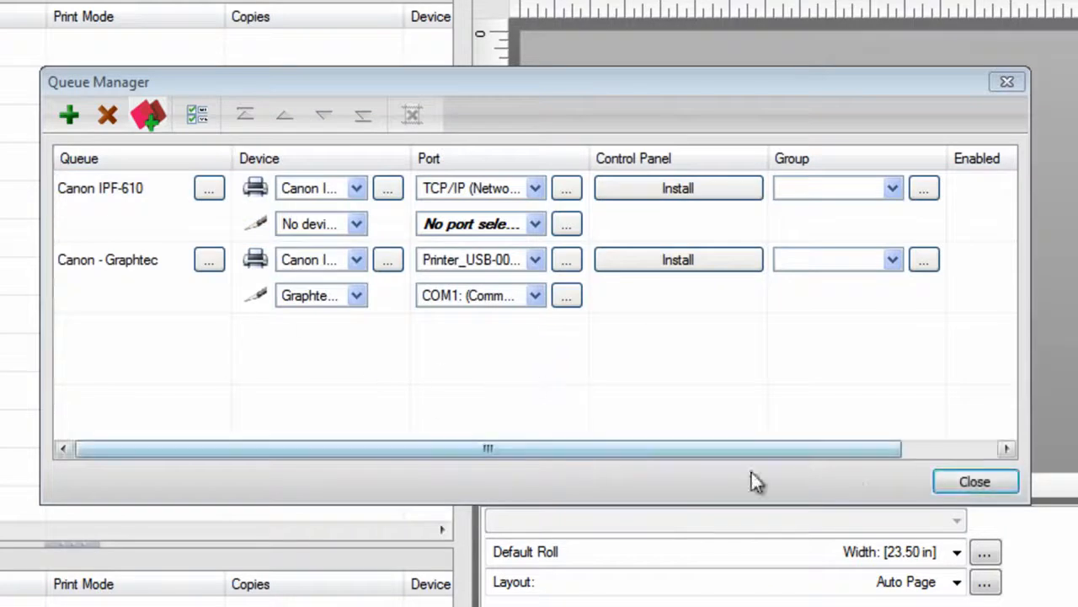
pyautogui.click(975, 482)
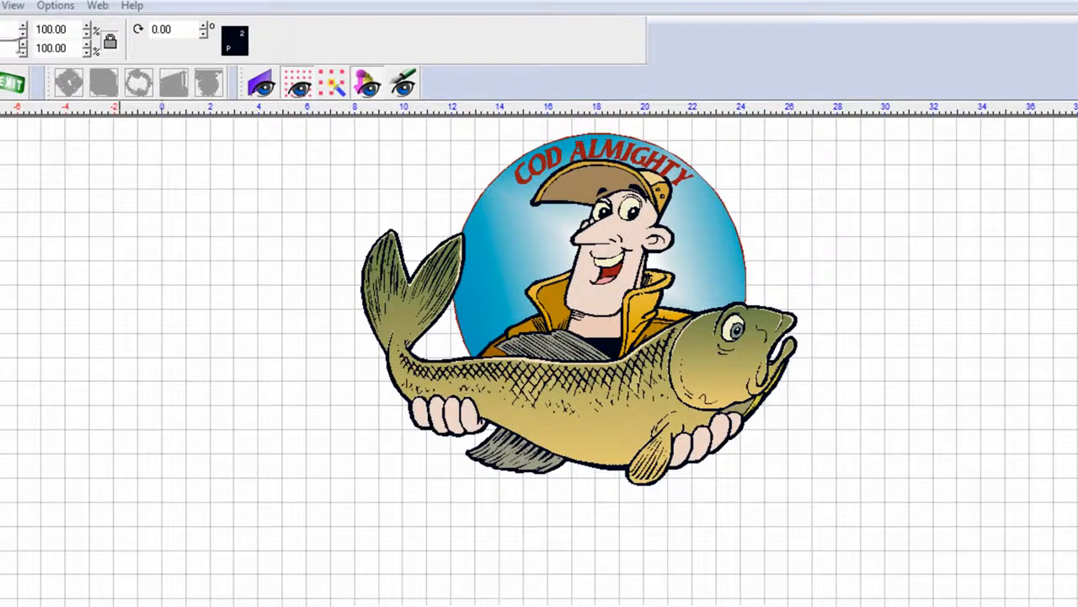
# Show the Cod Almighty artwork in outline view and start a Contour Cut on all of its objects.
pyautogui.click(15, 6)
pyautogui.click(34, 46)
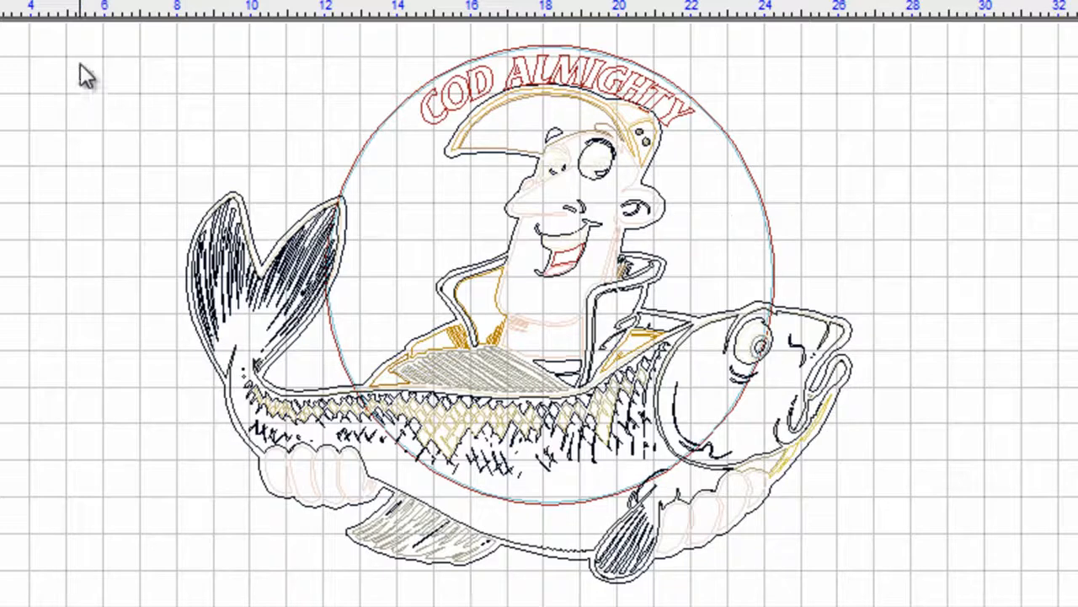
pyautogui.moveTo(91, 42); pyautogui.dragTo(982, 602)
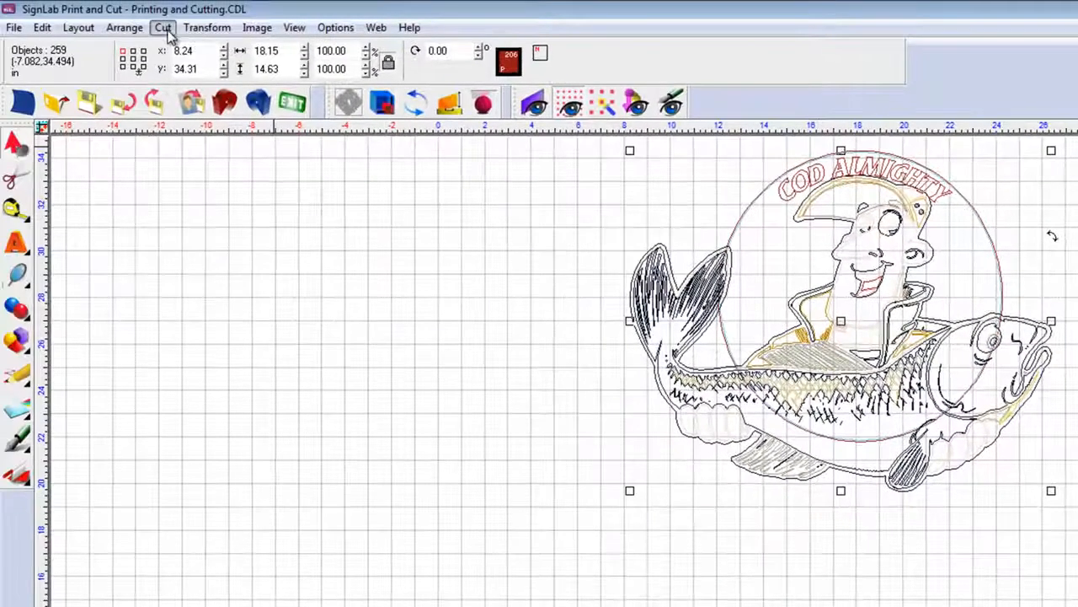
pyautogui.click(162, 28)
pyautogui.click(181, 105)
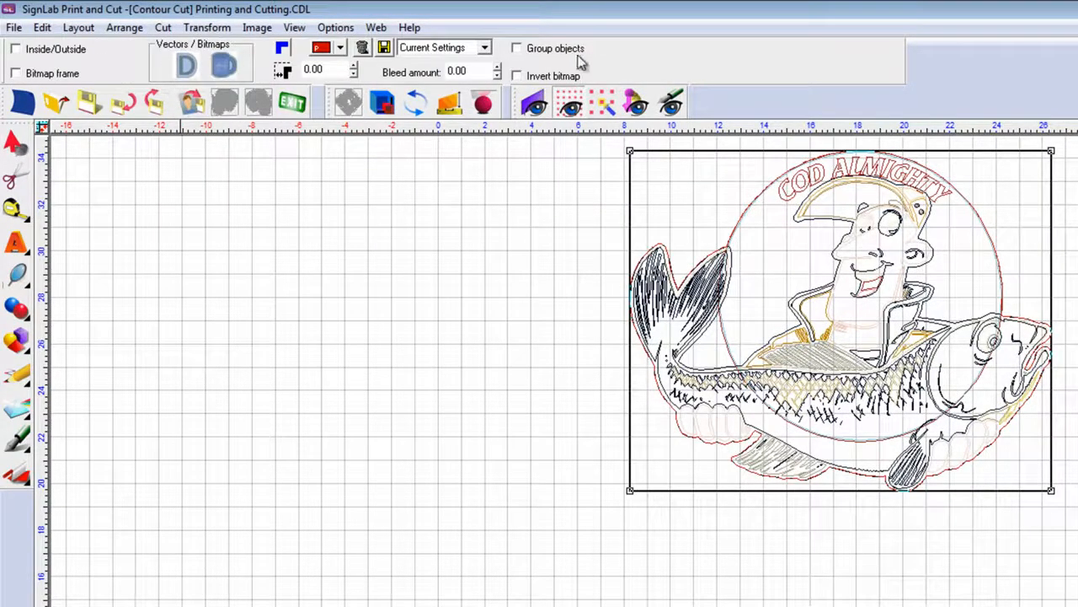
# Try the Inside/Outside contour option and examine the cut line in the gap between the fish tail and the circle.
pyautogui.click(16, 51)
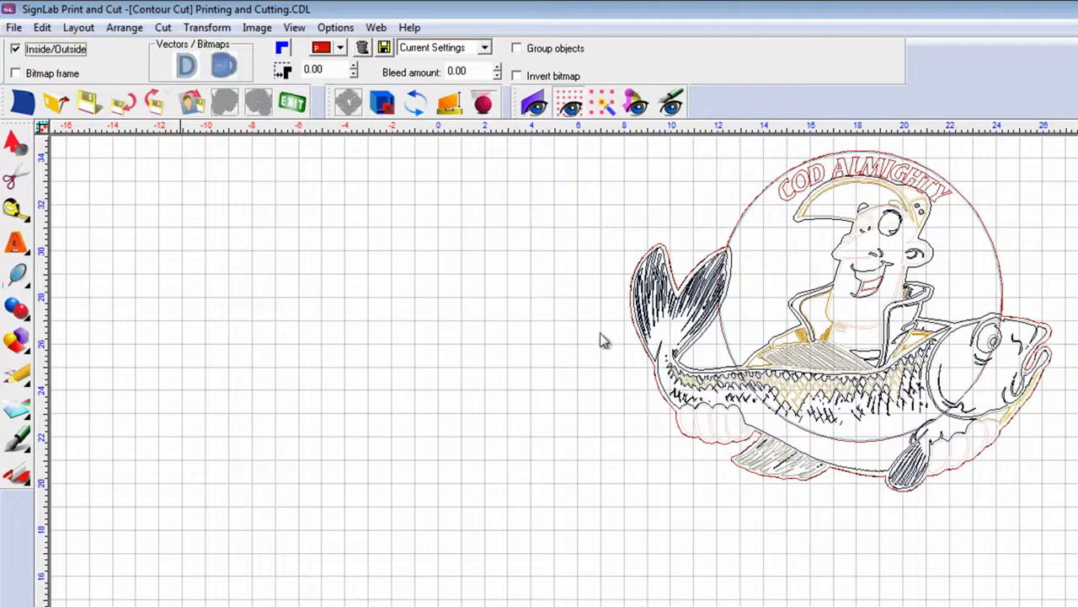
pyautogui.scroll(2, 710, 358)
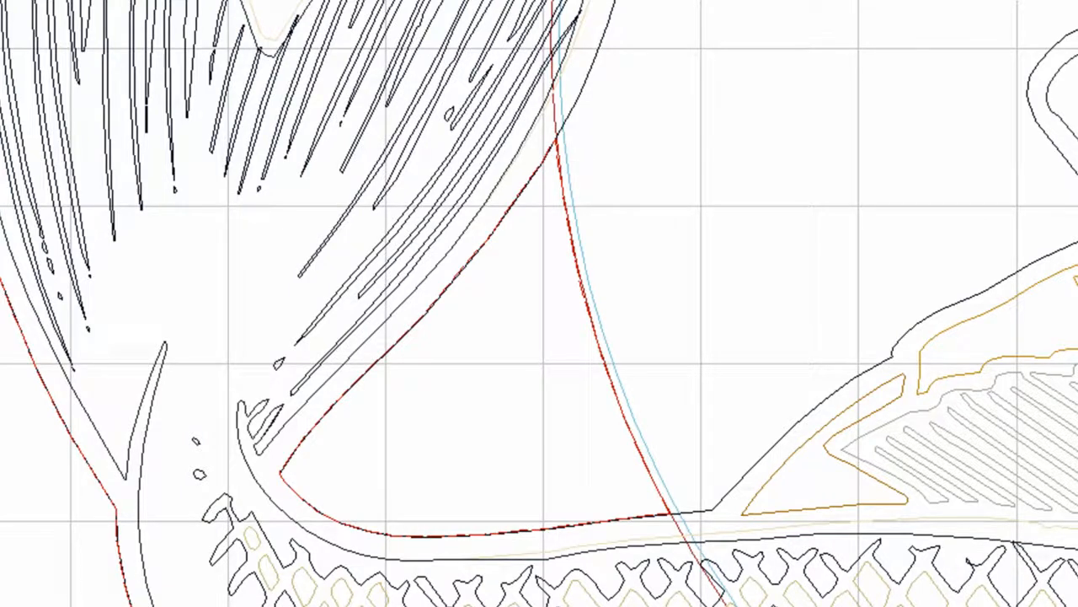
pyautogui.click(439, 337)
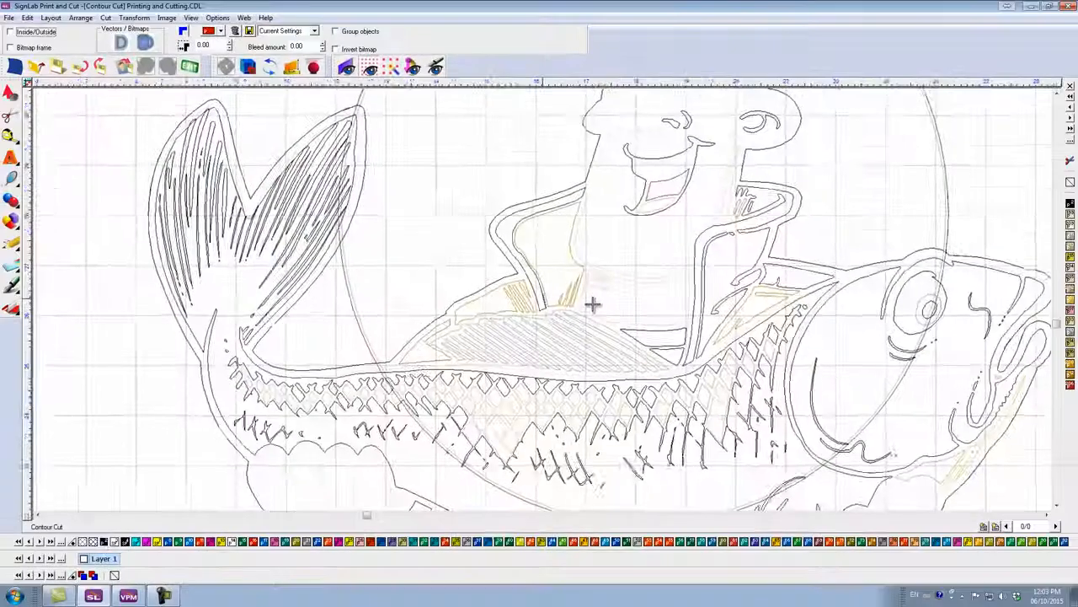
pyautogui.scroll(-1, 541, 298)
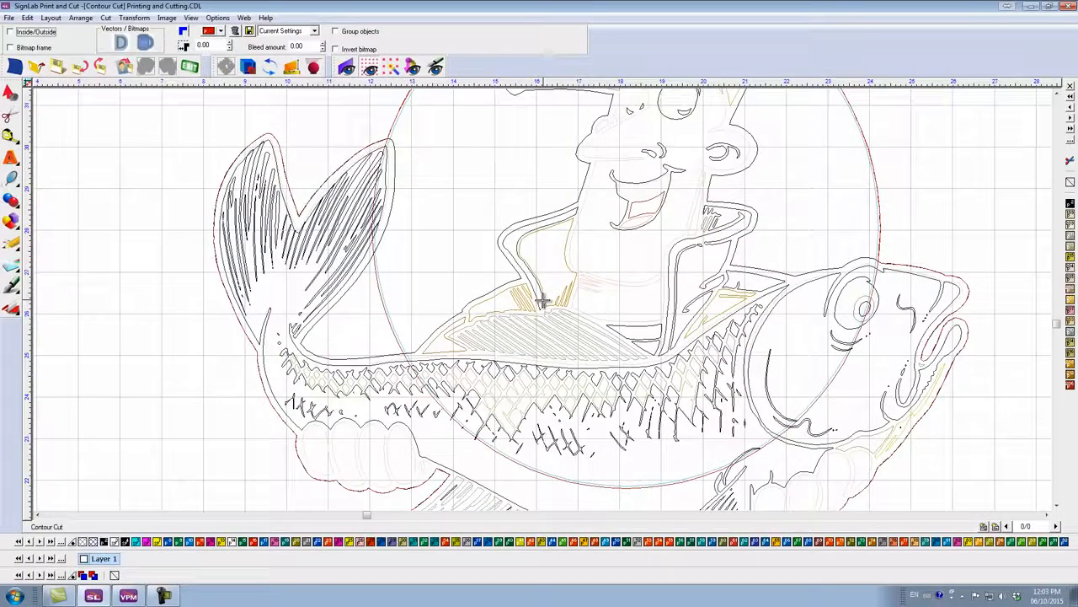
pyautogui.scroll(-1, 542, 298)
pyautogui.scroll(-1, 541, 299)
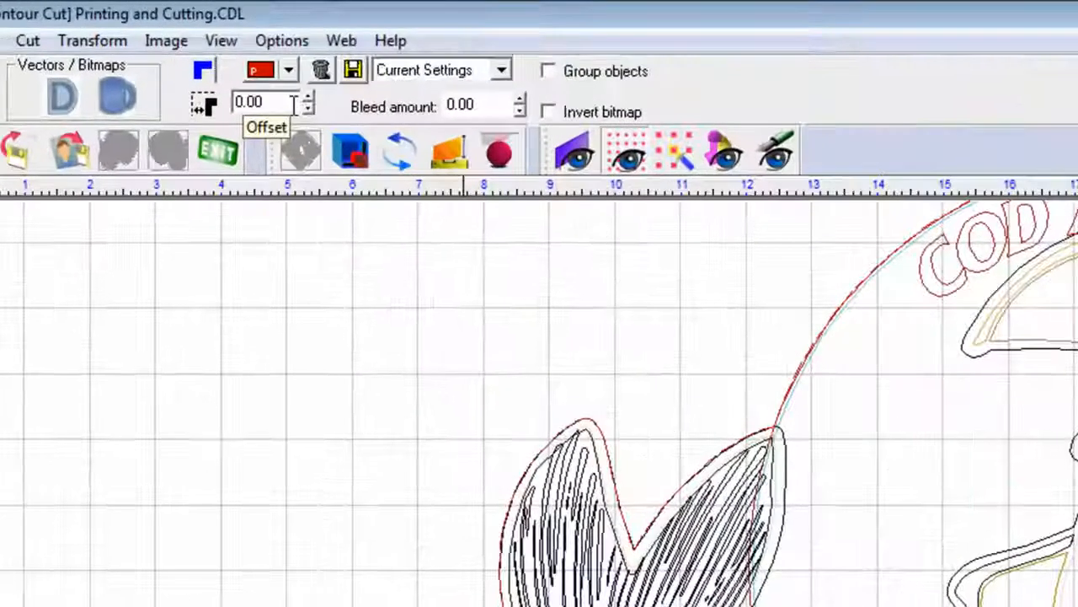
# Set the contour cut offset to 0.05 in.
pyautogui.doubleClick(220, 46)
pyautogui.click(219, 45)
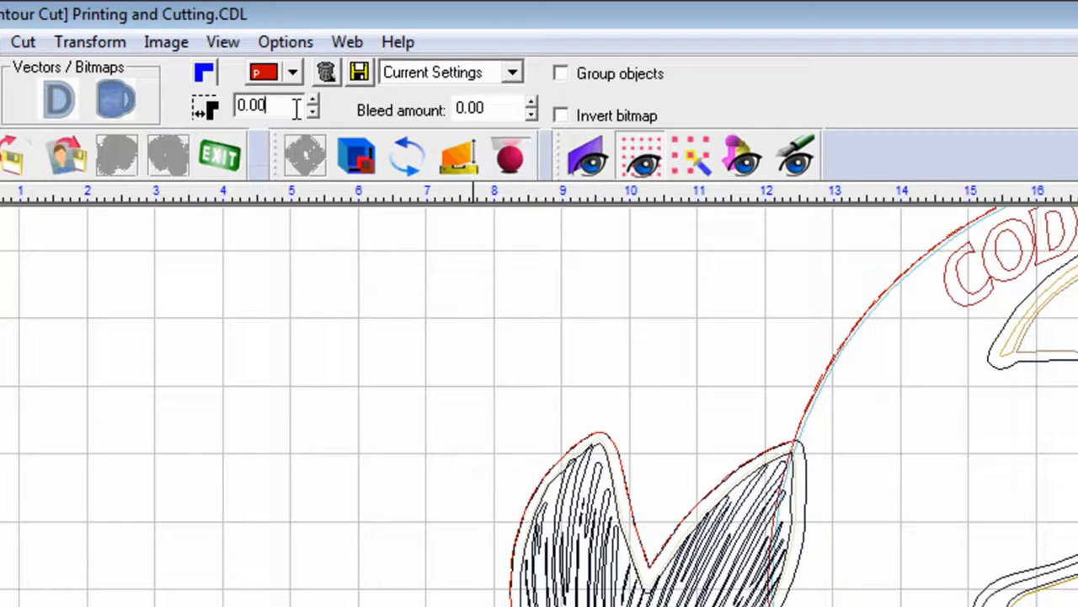
pyautogui.write('5')
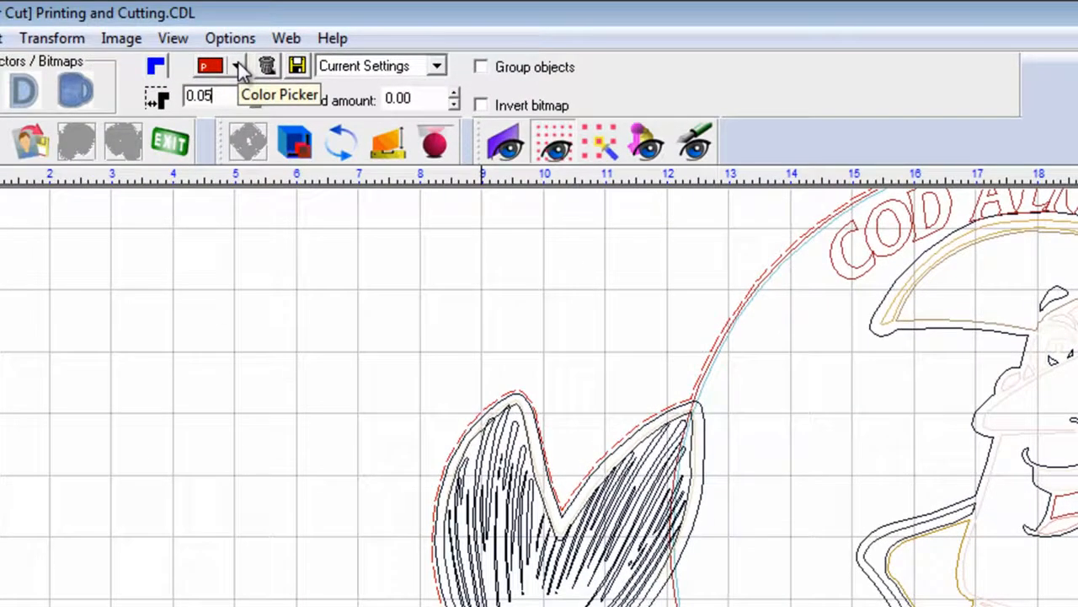
# Examine the available colours for the contour cut line in the colour palette.
pyautogui.click(239, 68)
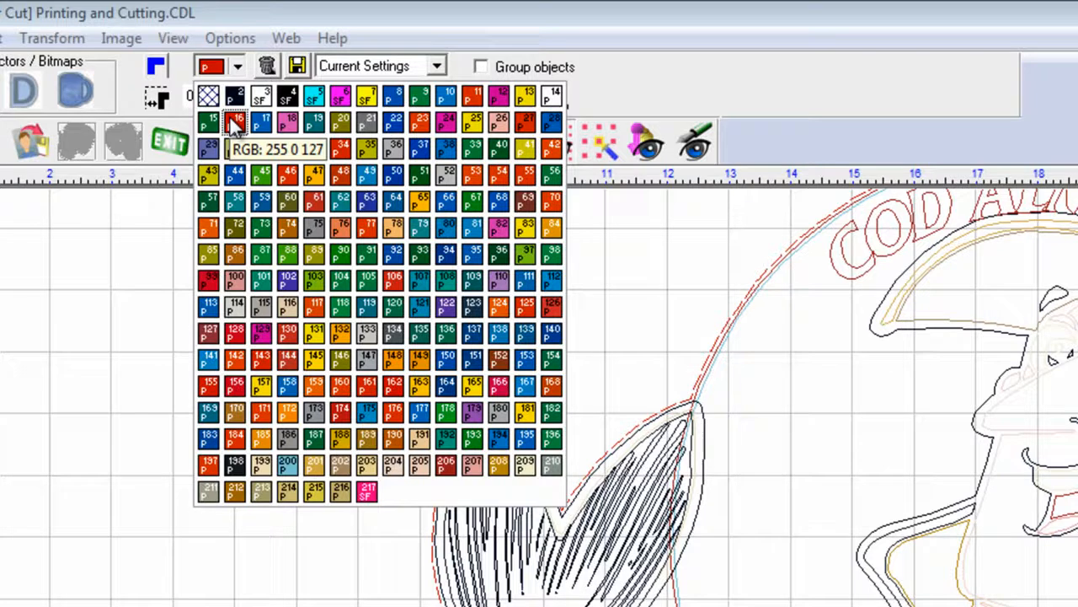
pyautogui.click(234, 123)
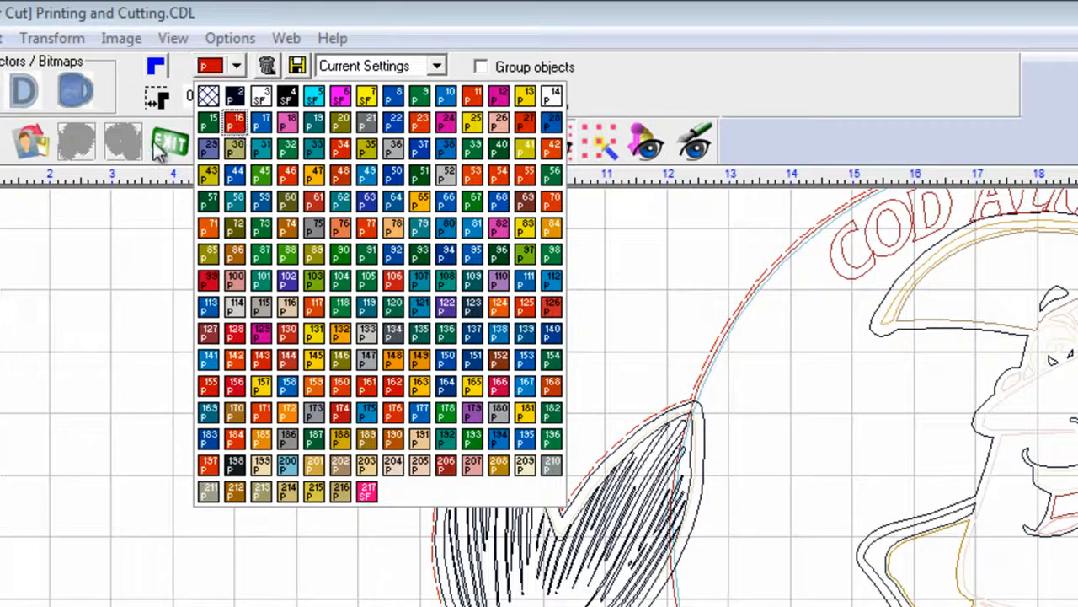
pyautogui.click(136, 86)
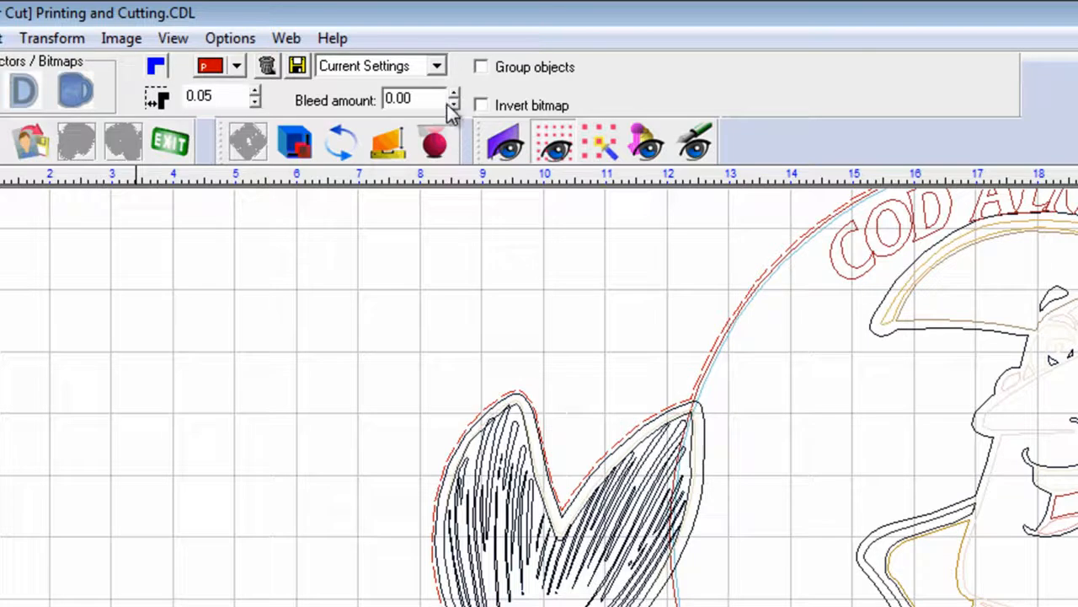
# Set the contour cut offset to 0 and apply the cut line around the Cod Almighty artwork.
pyautogui.doubleClick(226, 98)
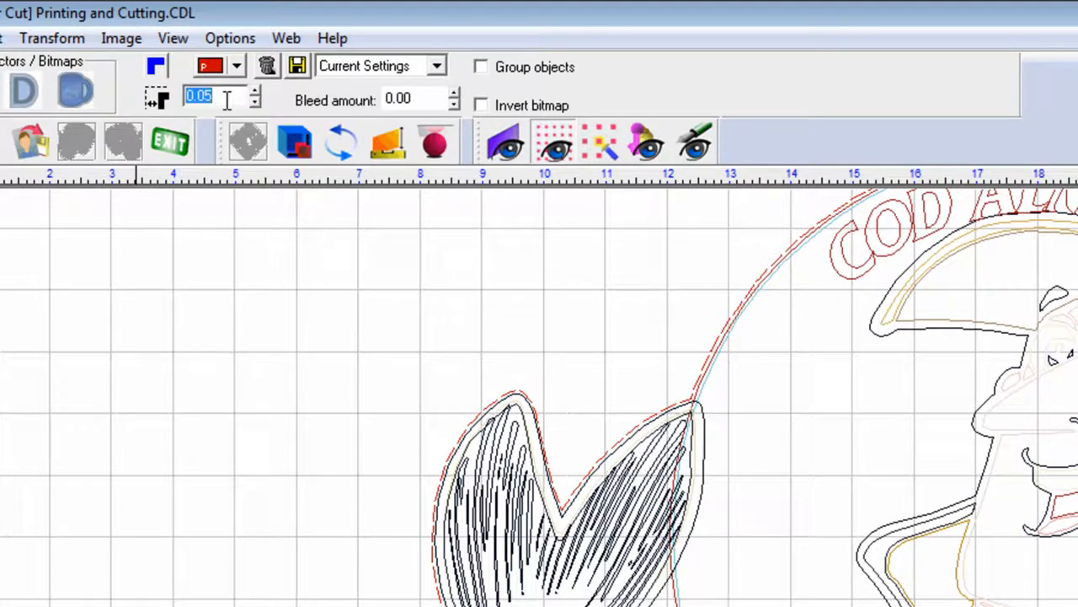
pyautogui.write('0')
pyautogui.click(427, 104)
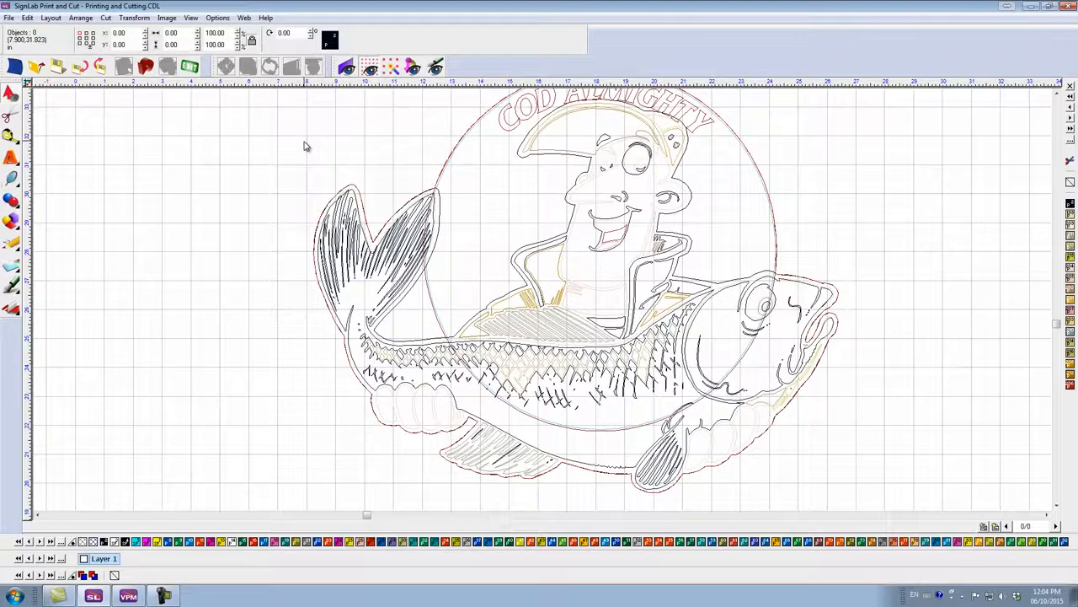
# Select the whole Cod Almighty artwork with its cut line and start a Print and Cut job.
pyautogui.scroll(-1, 814, 209)
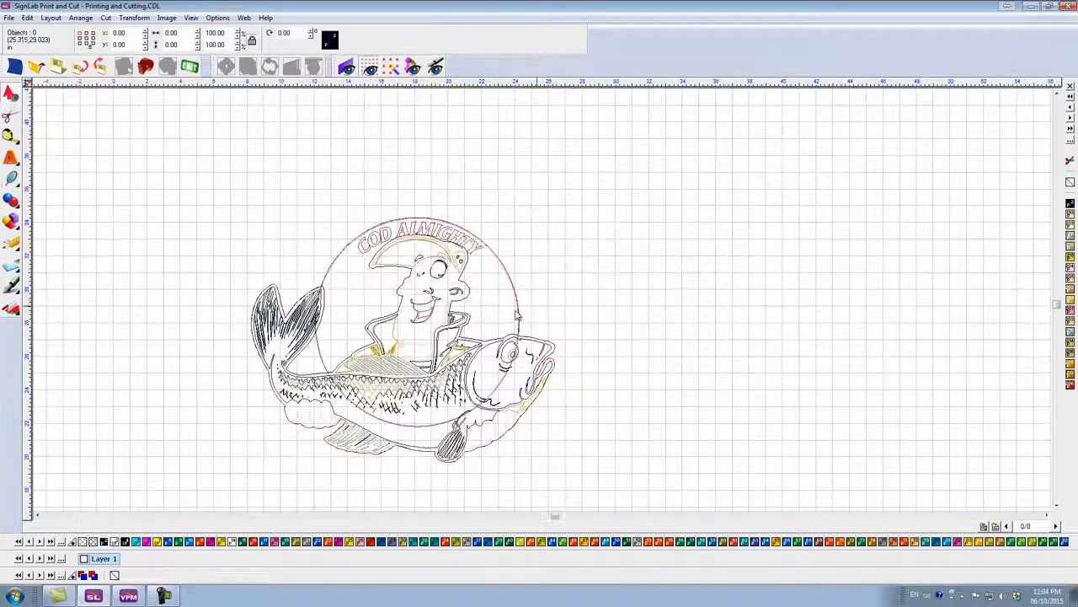
pyautogui.moveTo(199, 155)
pyautogui.mouseDown()
pyautogui.moveTo(336, 409)
pyautogui.moveTo(645, 486)
pyautogui.mouseUp()
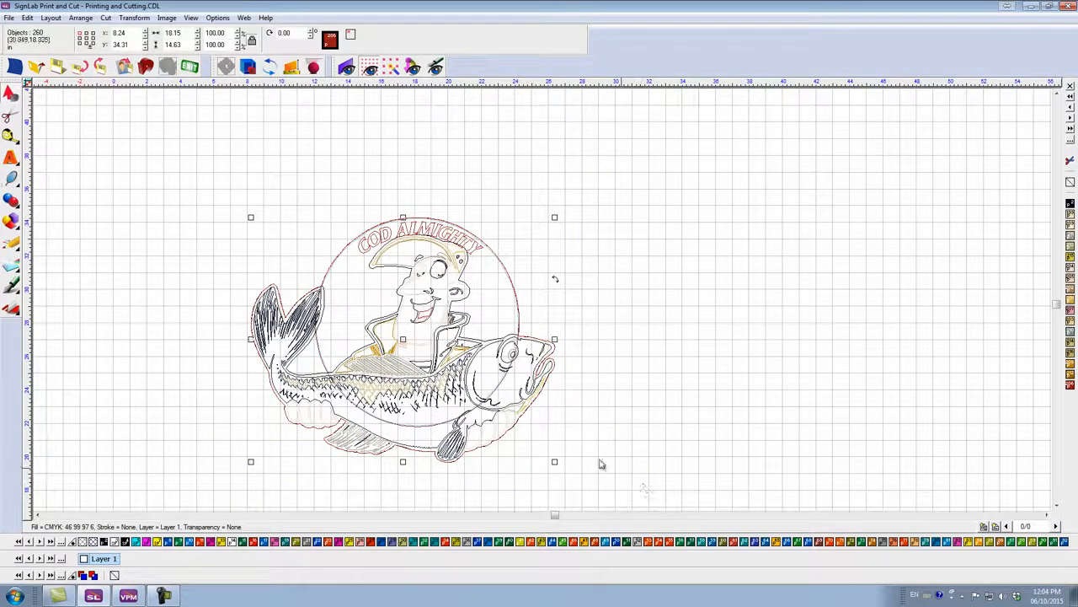
pyautogui.click(10, 17)
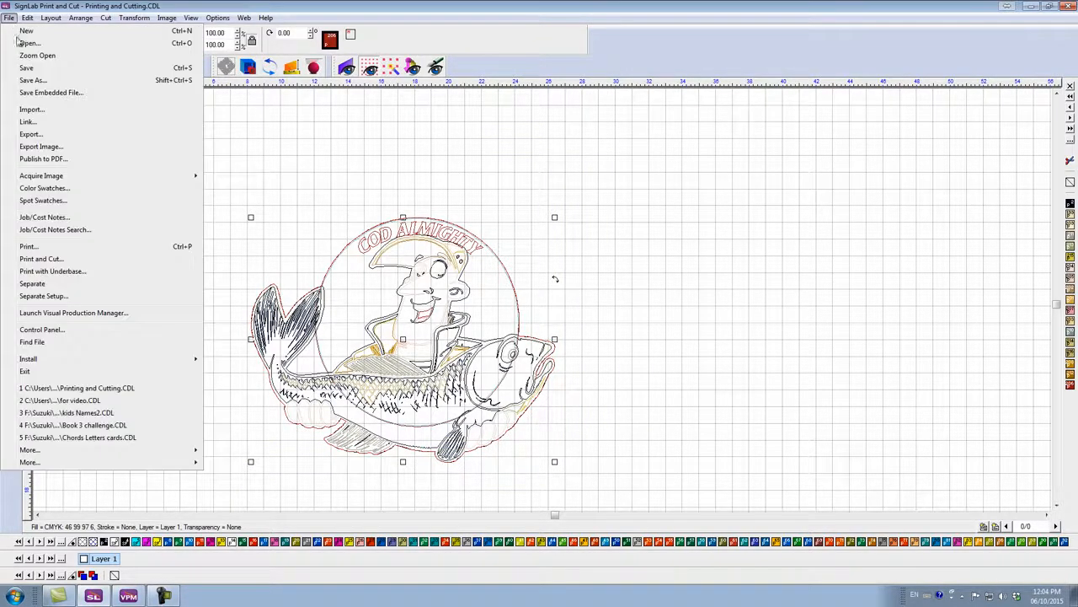
pyautogui.click(73, 259)
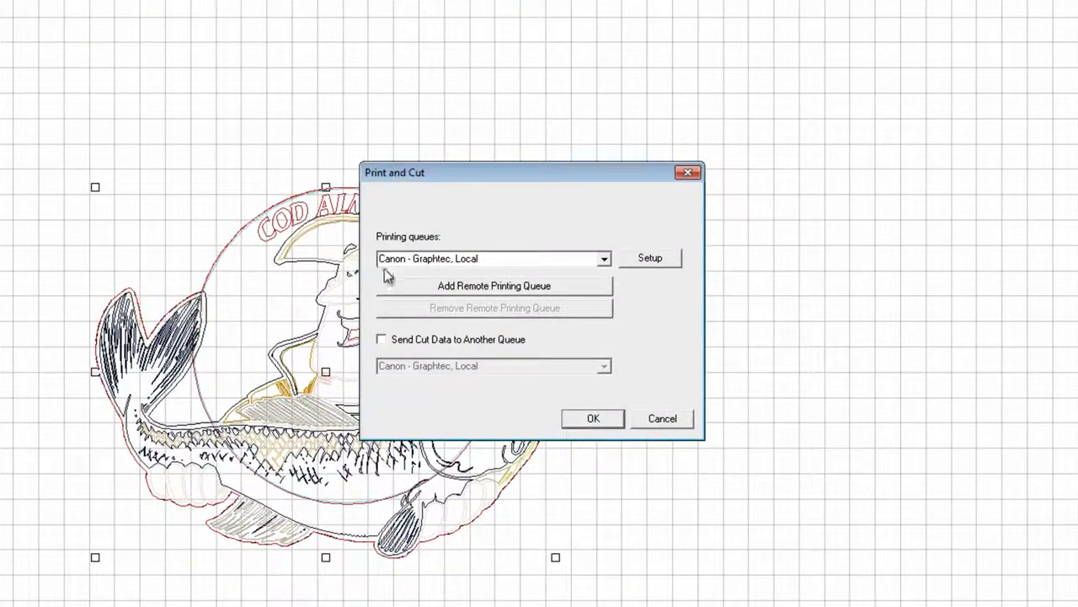
# Send the job to the Canon - Graphtec queue, keeping Selected objects only and Send pages as single file enabled.
pyautogui.click(603, 261)
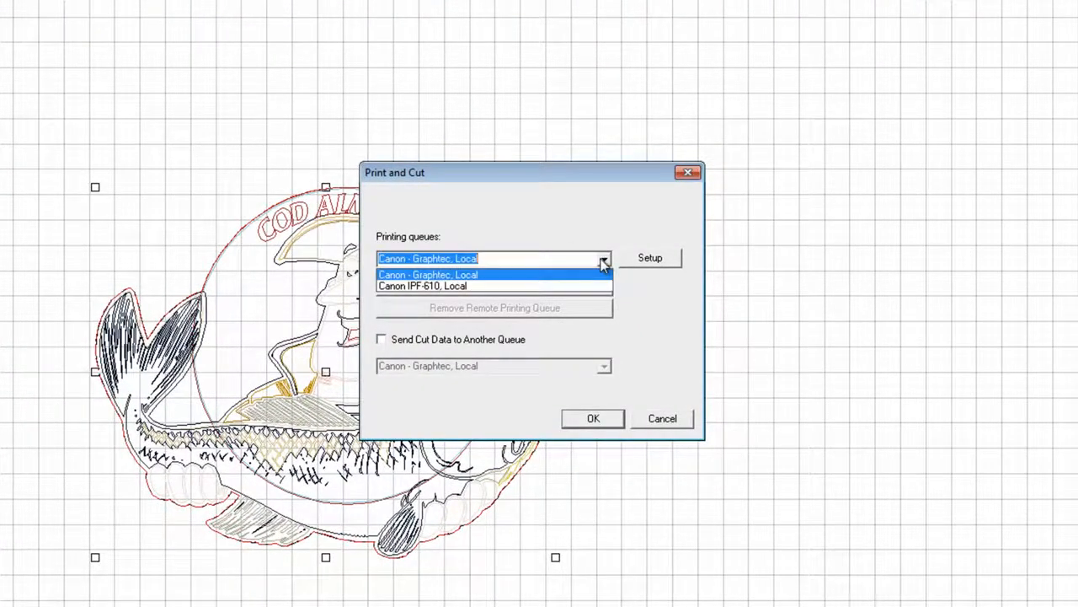
pyautogui.click(603, 263)
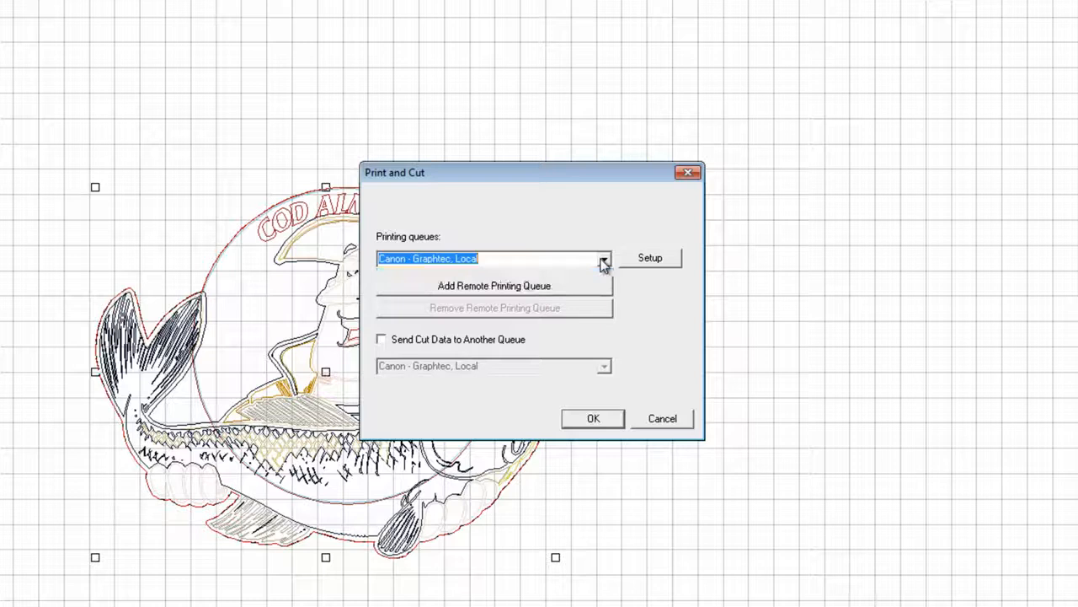
pyautogui.click(644, 259)
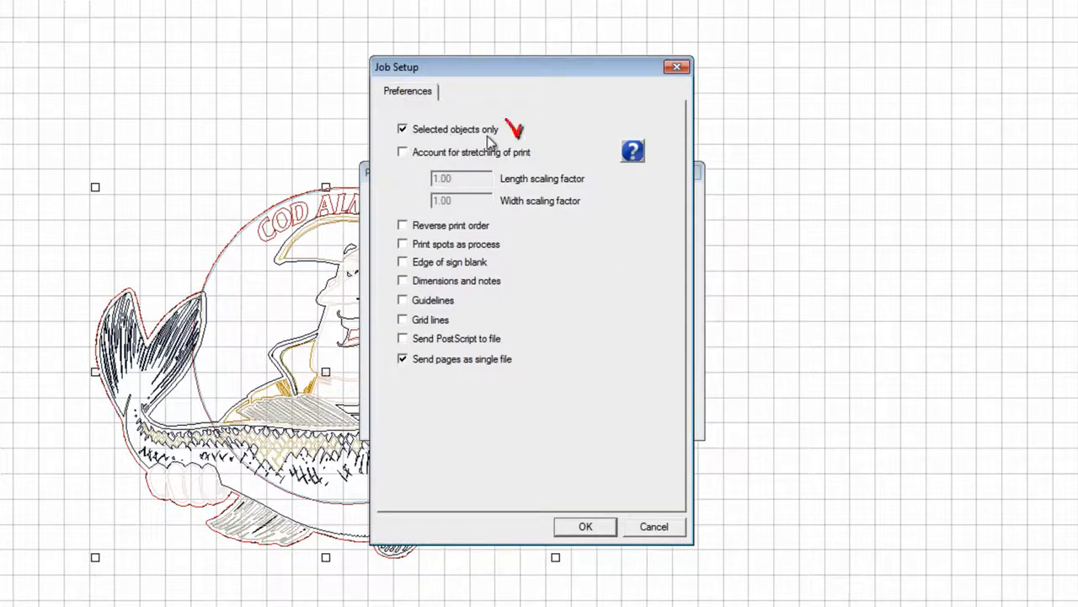
pyautogui.click(583, 526)
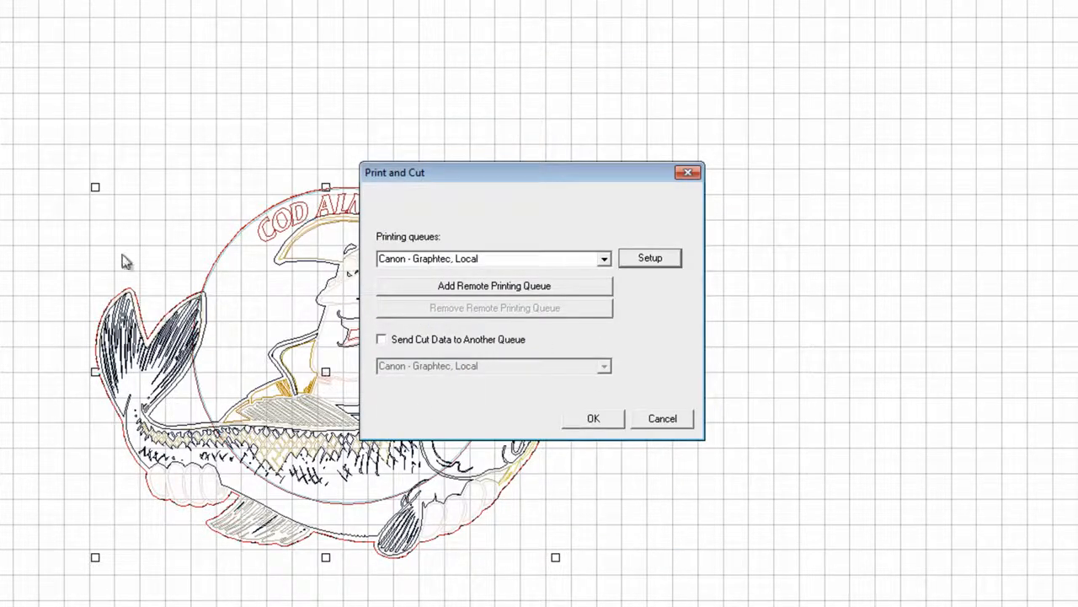
pyautogui.click(585, 420)
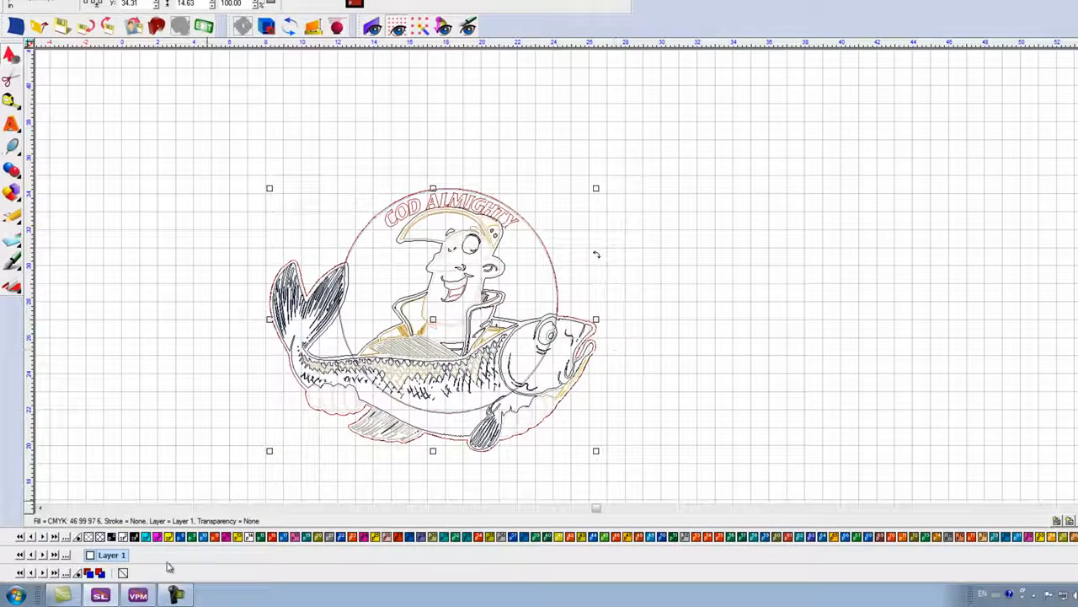
# Switch to Visual Production Manager, inspect the job in Show Cut Preview Only, and return to Show Print and Cut Previews.
pyautogui.click(137, 596)
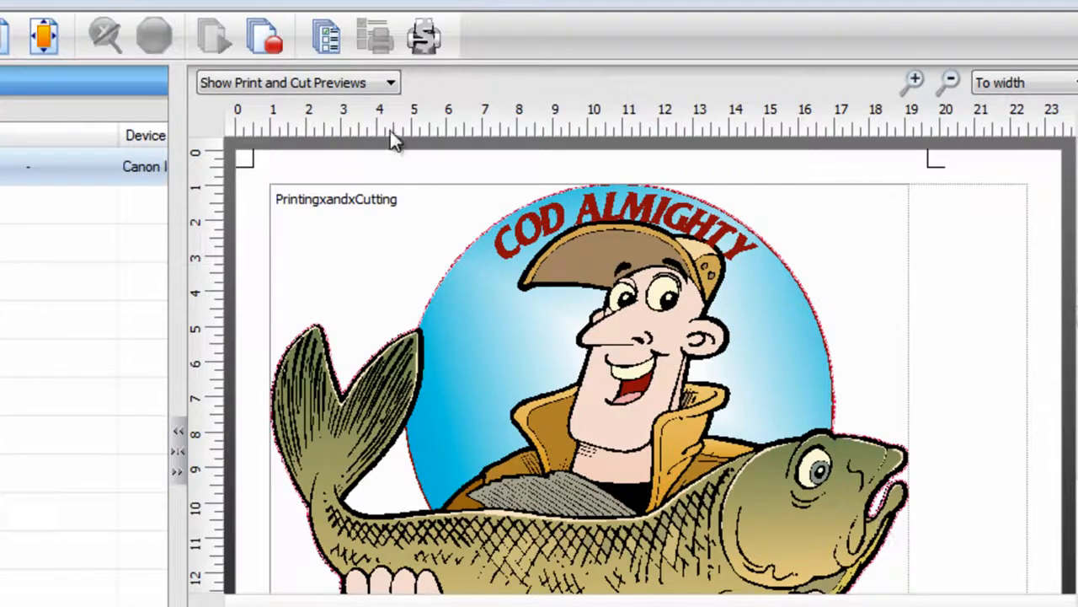
pyautogui.click(349, 85)
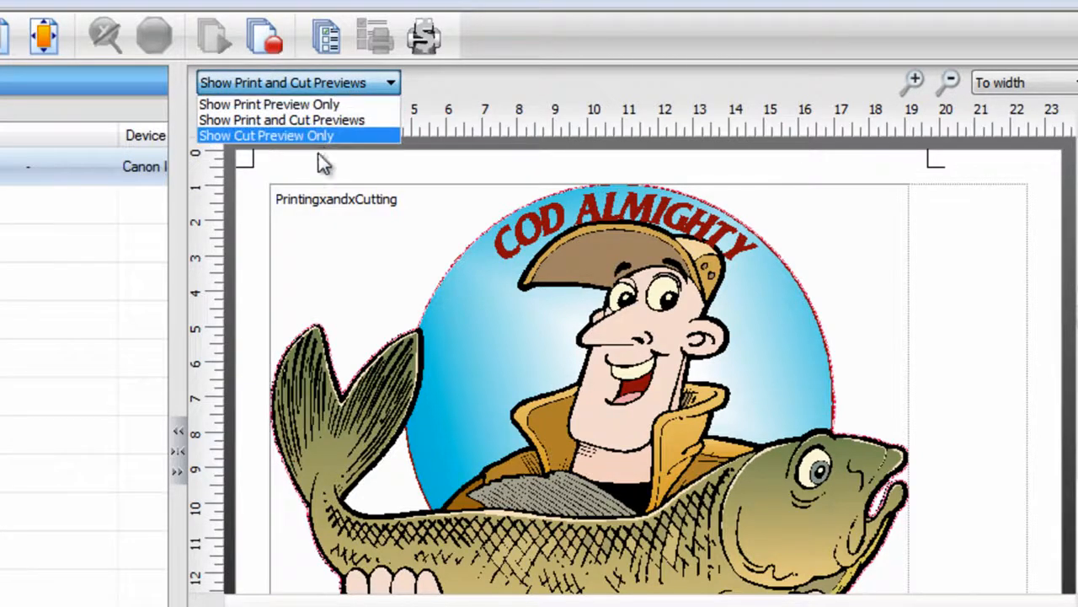
pyautogui.click(318, 137)
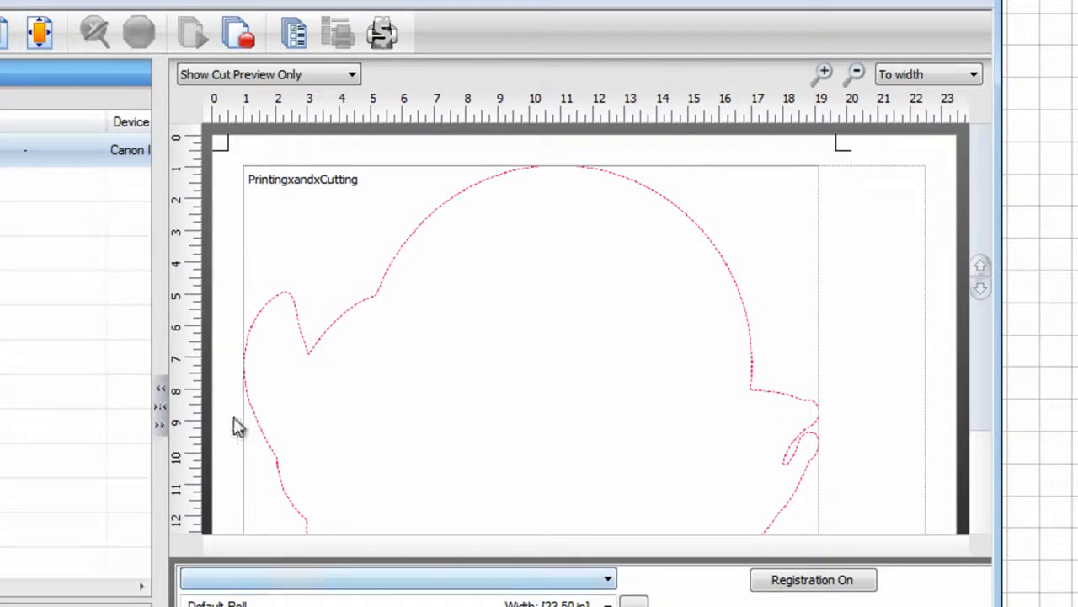
pyautogui.moveTo(981, 278); pyautogui.dragTo(977, 315)
pyautogui.click(311, 76)
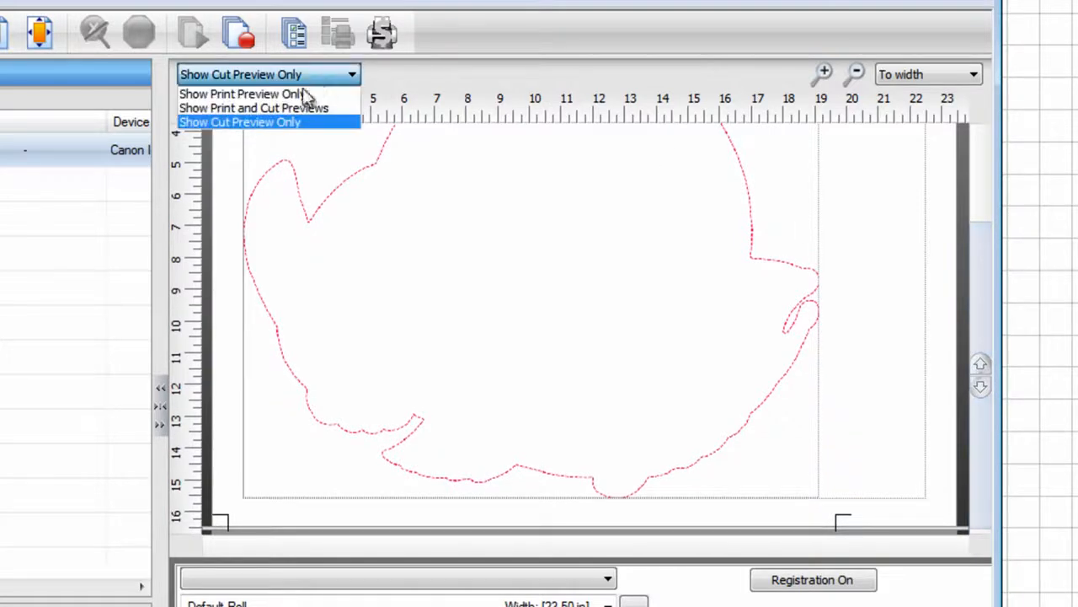
pyautogui.click(290, 109)
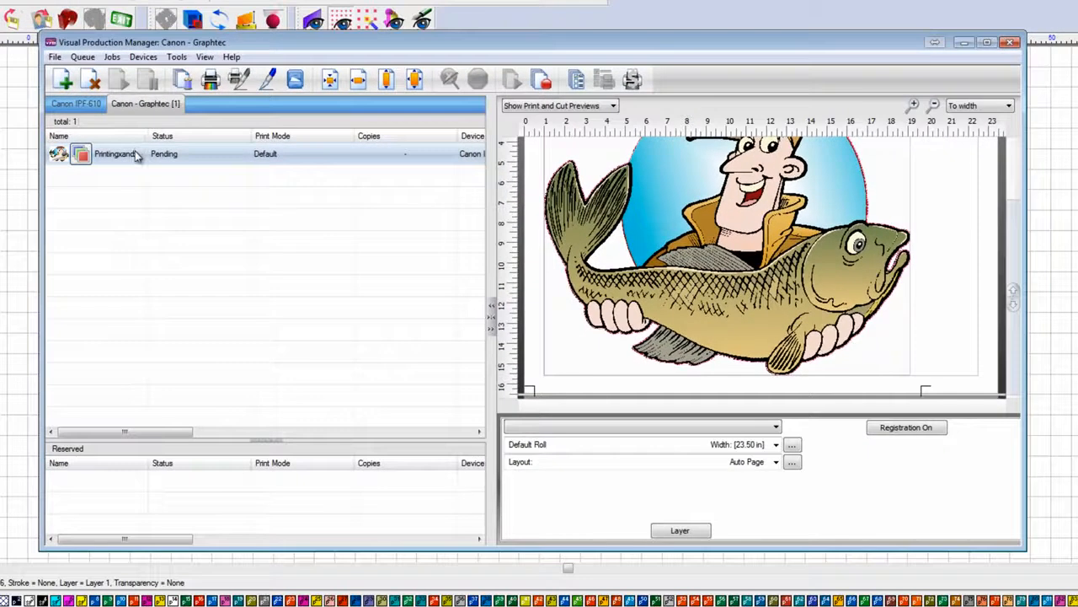
pyautogui.click(139, 154)
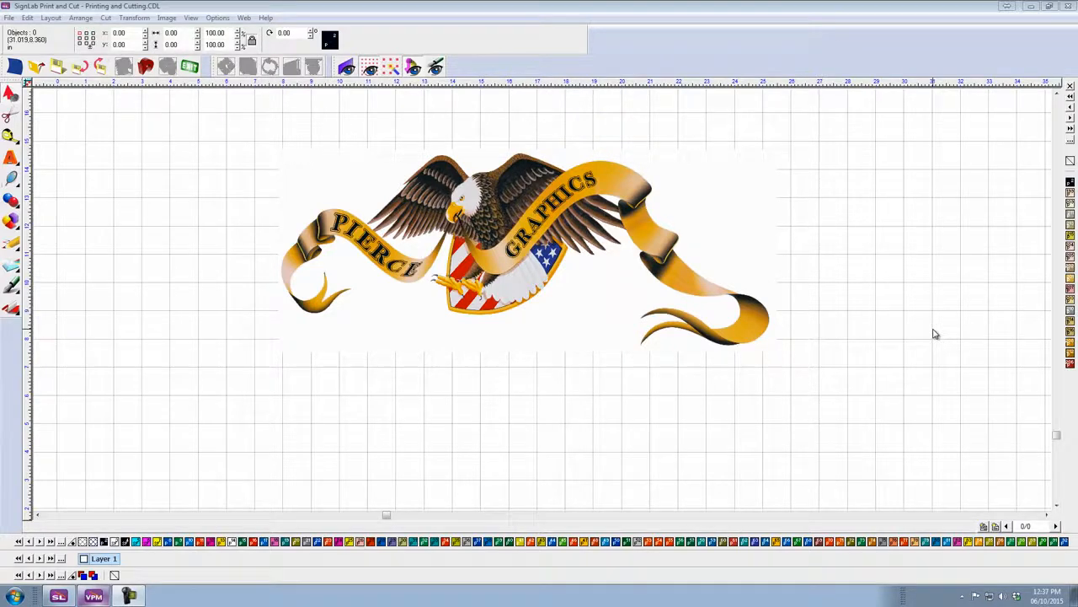
# Try a contour cut with Bitmap frame around the Pierce Graphics eagle bitmap, and remove the rectangular cut line.
pyautogui.click(605, 283)
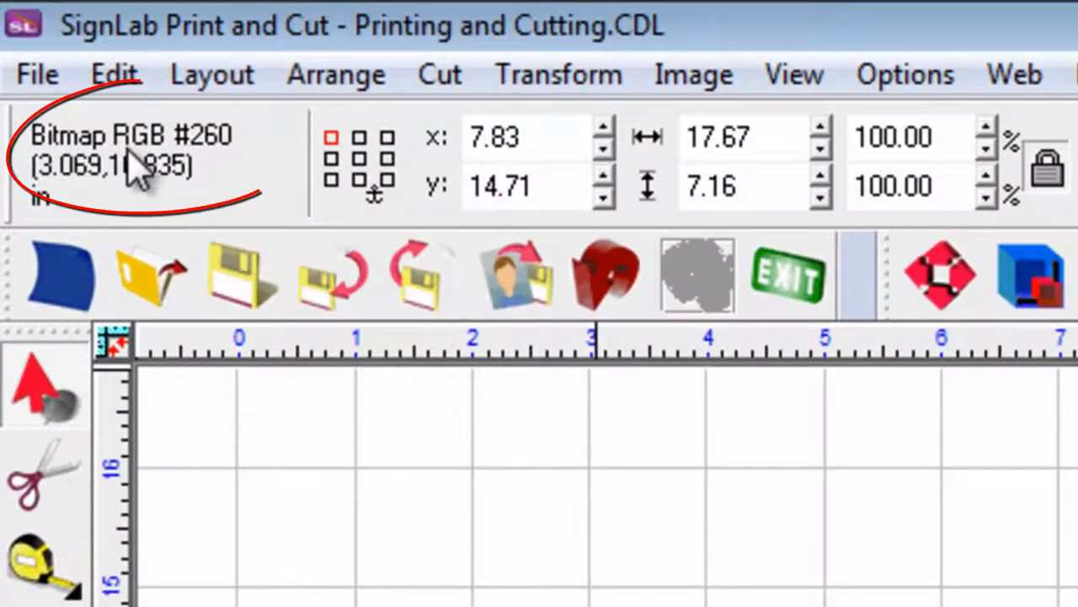
pyautogui.click(465, 84)
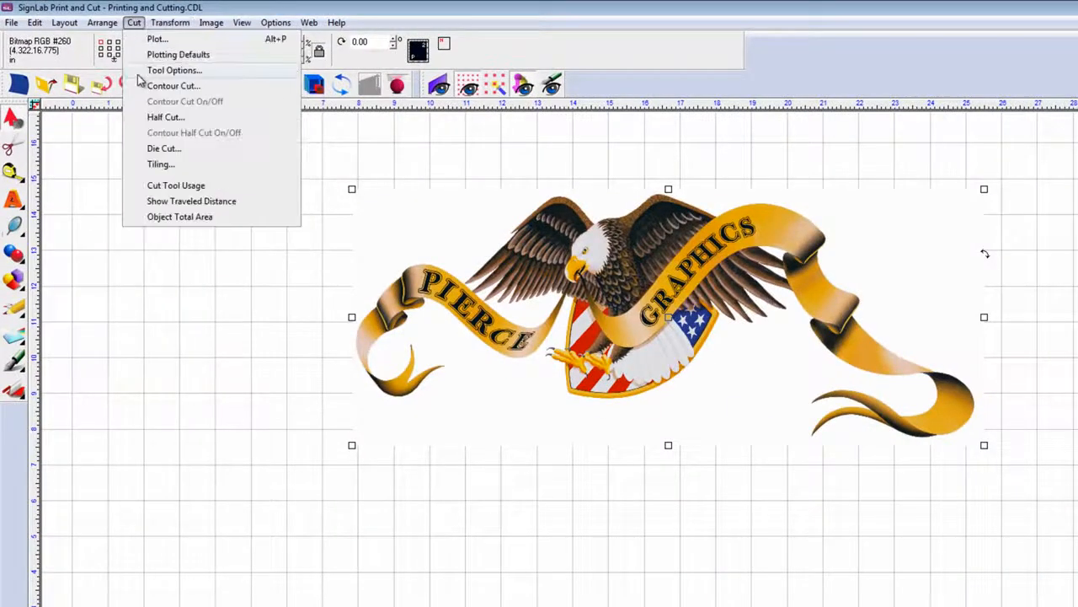
pyautogui.click(143, 85)
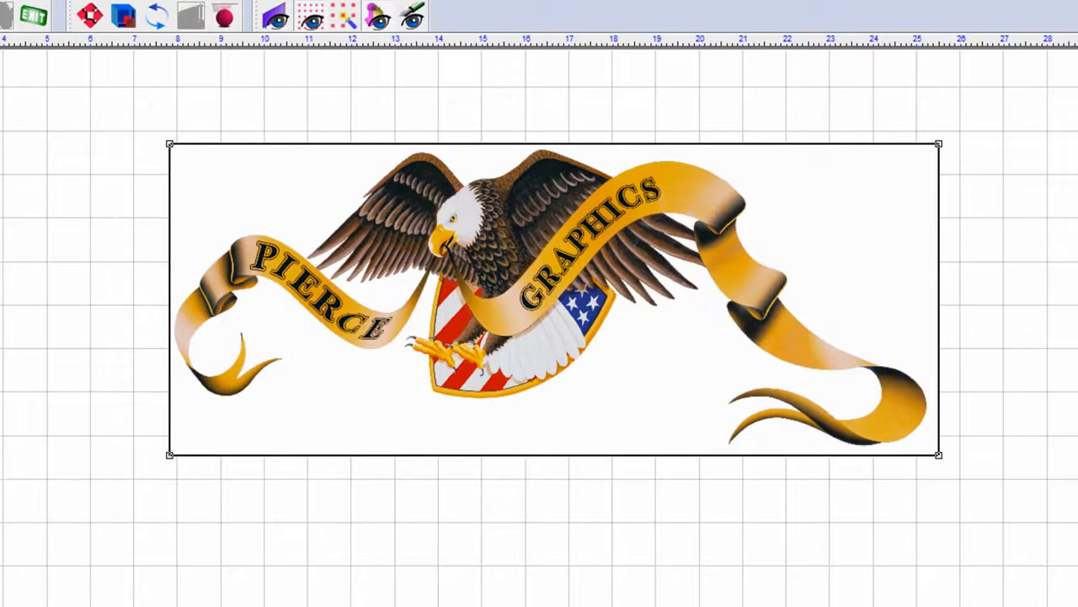
pyautogui.click(1057, 245)
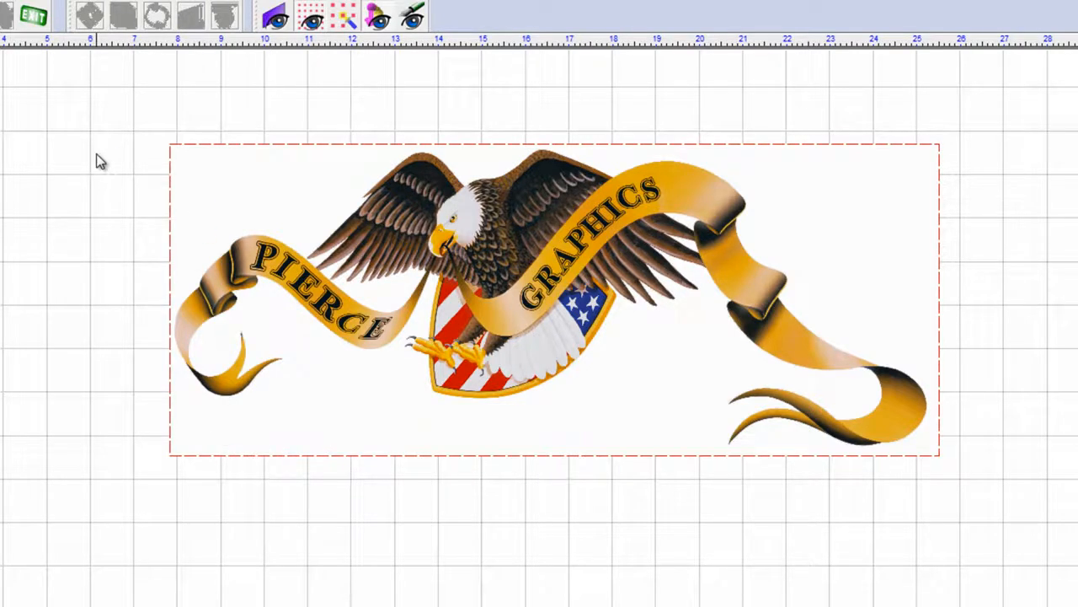
pyautogui.click(240, 145)
pyautogui.press('Escape')
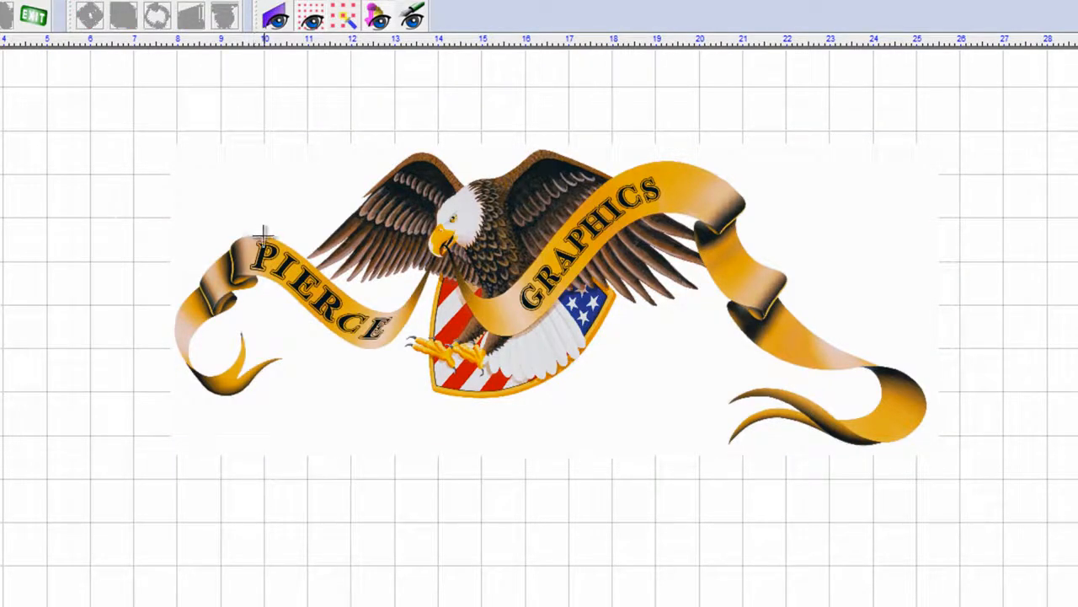
# Start a new Contour Cut on the eagle bitmap with the Bitmap frame option turned off.
pyautogui.click(396, 158)
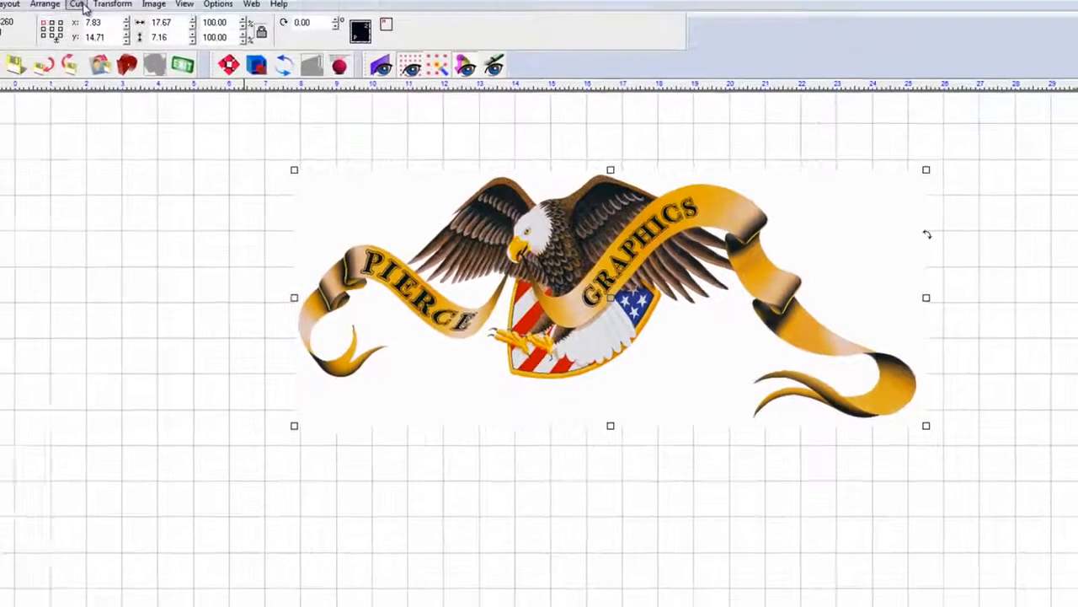
pyautogui.click(125, 20)
pyautogui.click(150, 80)
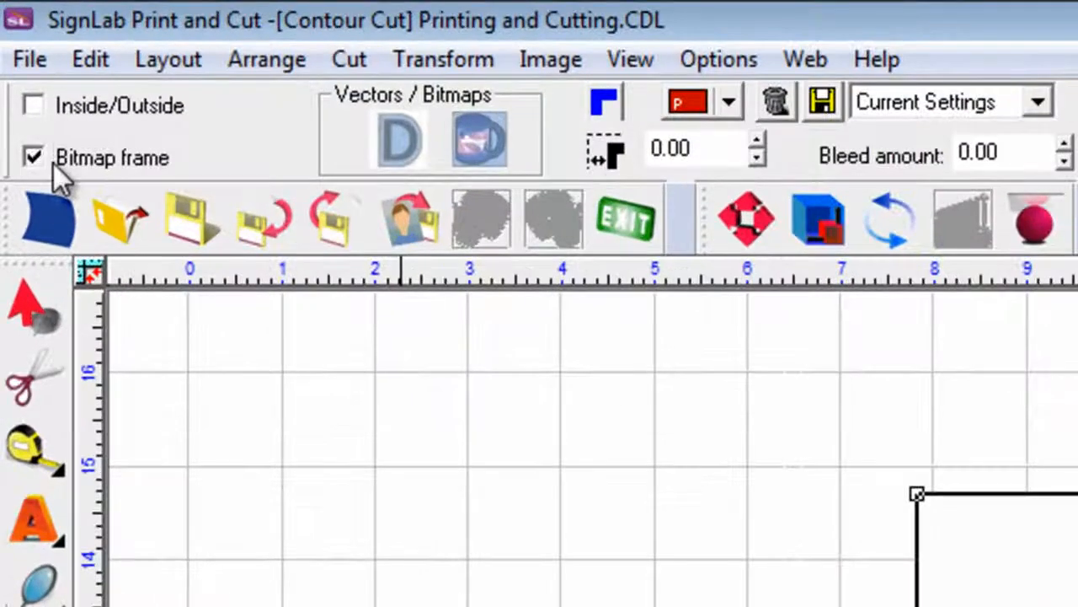
pyautogui.click(21, 57)
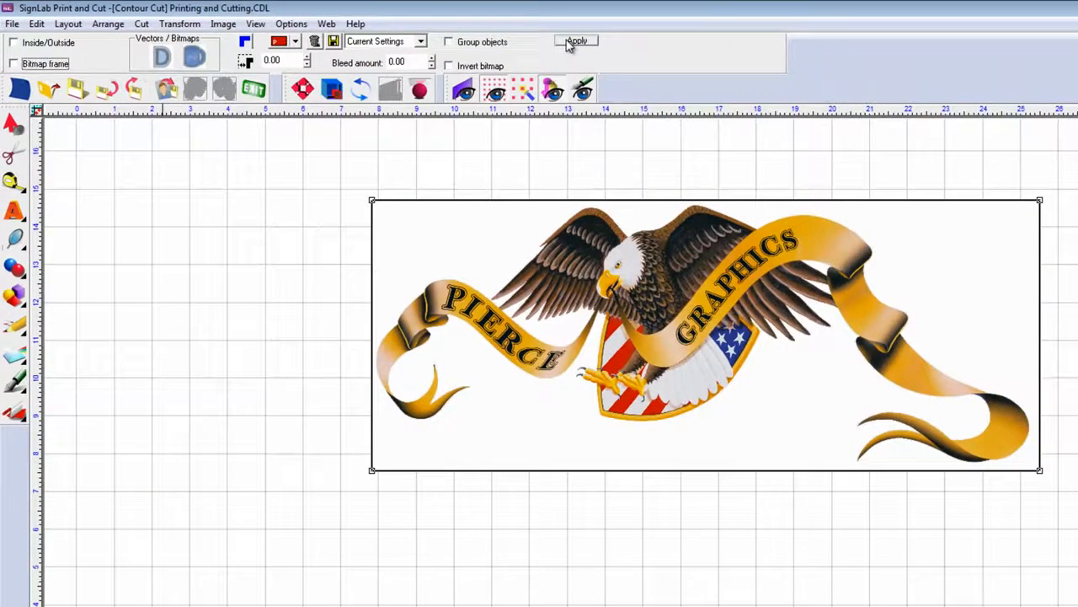
# Apply the contour cut to the eagle bitmap through the Monochrome Filter with the CutContour trace setup.
pyautogui.click(570, 42)
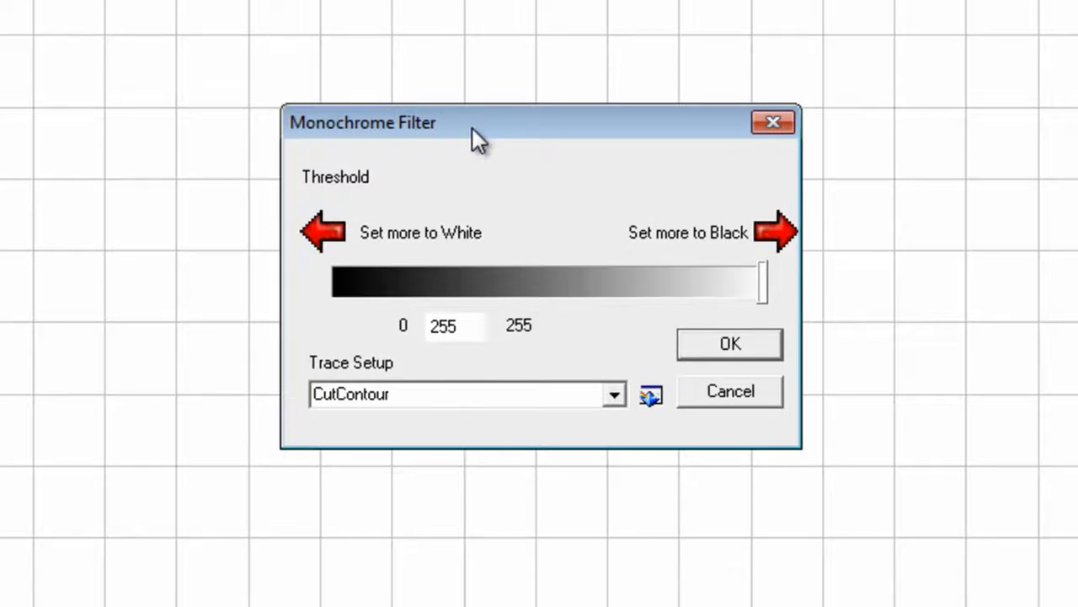
pyautogui.click(461, 324)
pyautogui.click(762, 342)
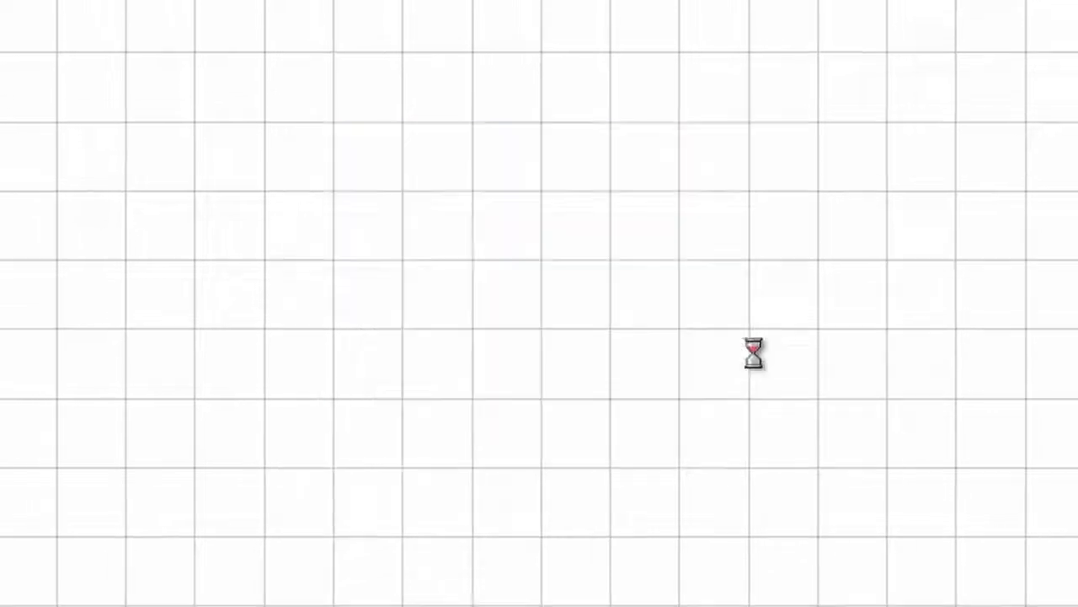